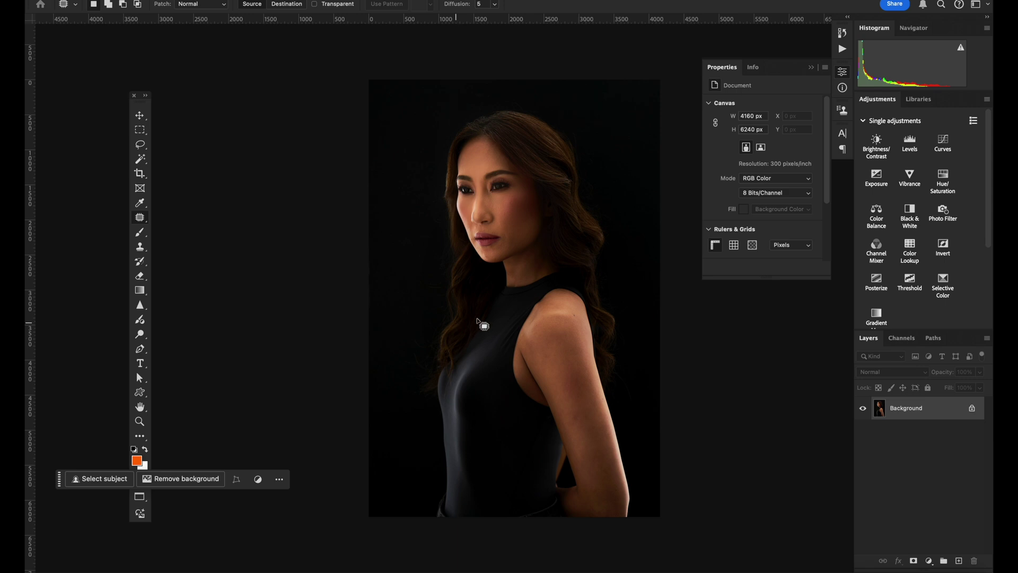
Examine the portrait's skin up close around the lips, chin, cheek and neck for uneven texture and blemishes.
scroll(496, 296, up, 5)
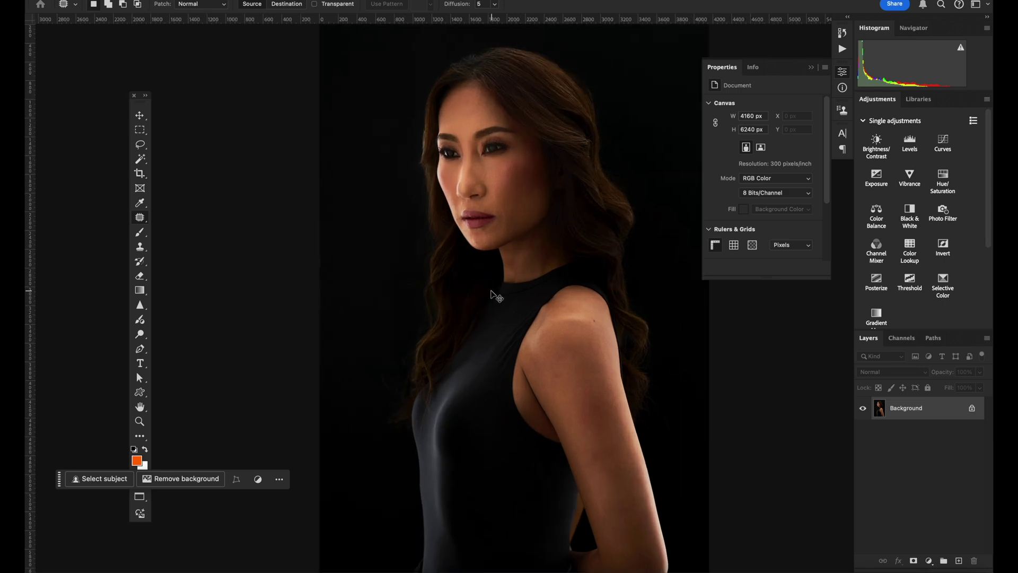
scroll(482, 292, up, 5)
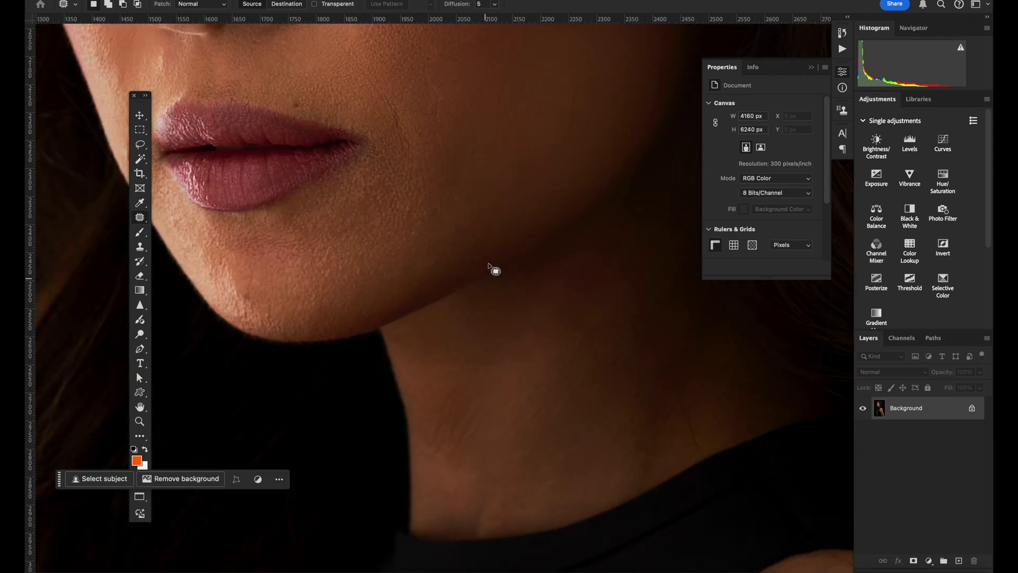
scroll(553, 295, down, 5)
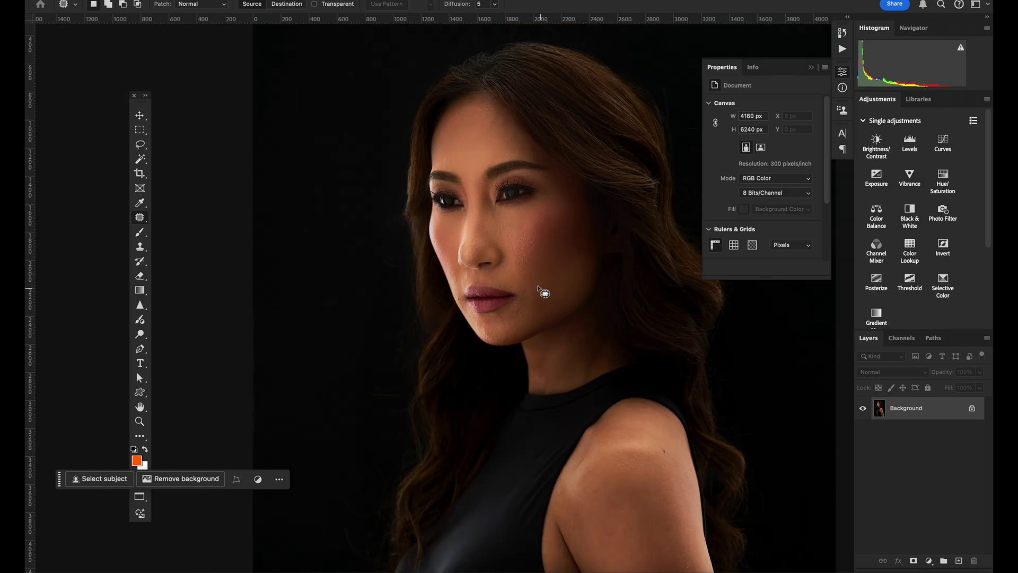
scroll(502, 250, up, 2)
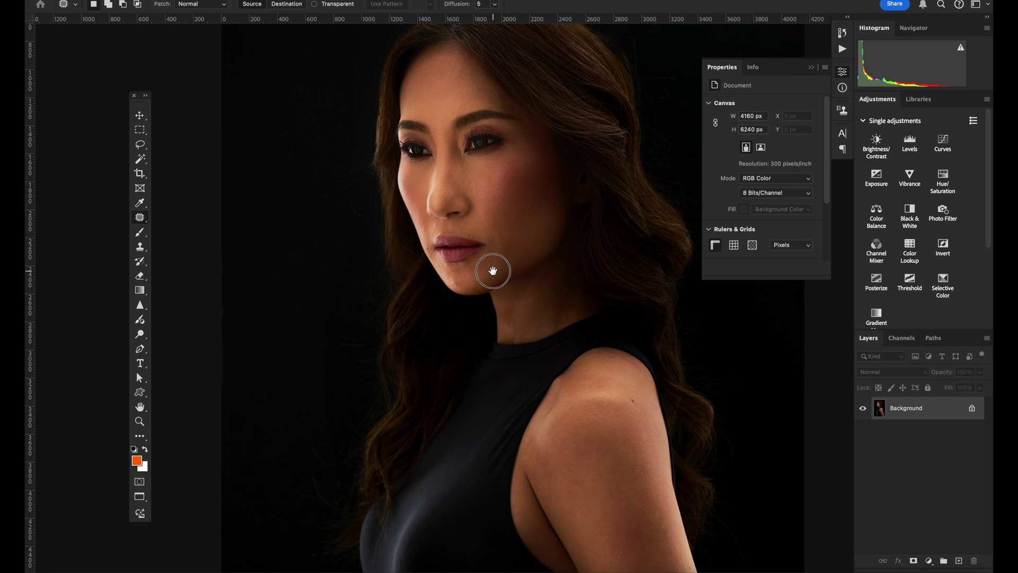
scroll(490, 282, up, 3)
scroll(469, 286, down, 5)
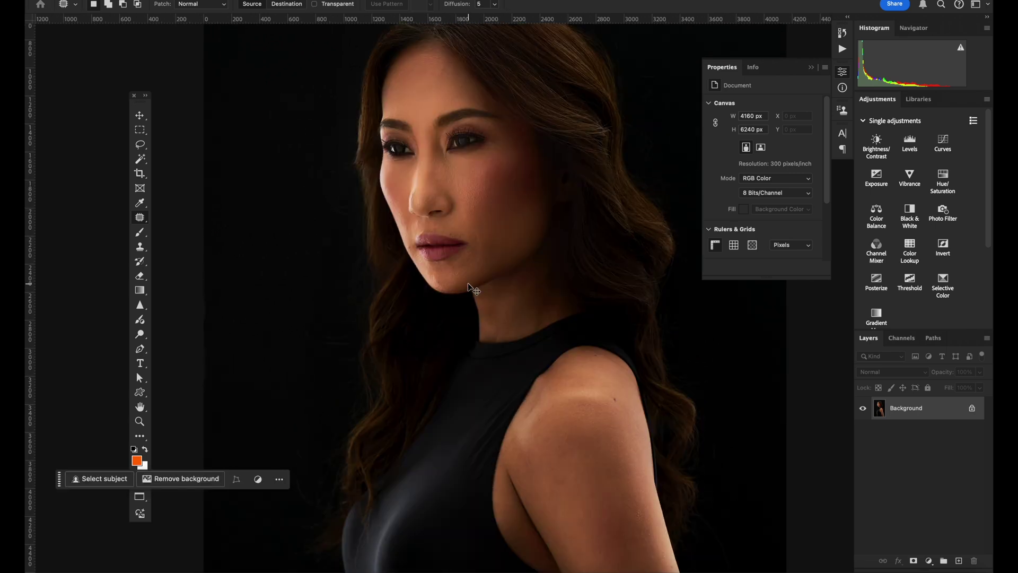
scroll(469, 288, up, 6)
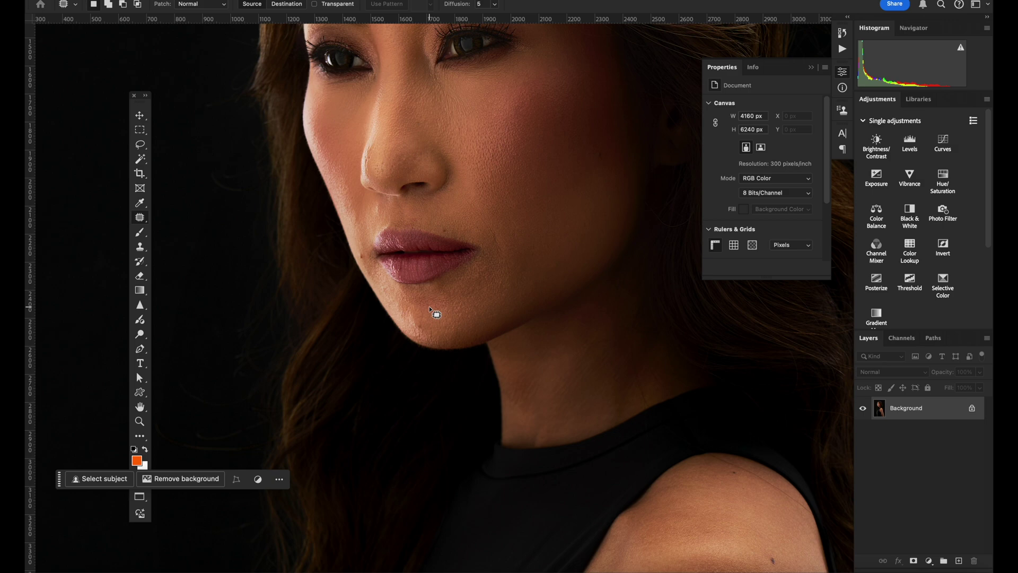
scroll(435, 314, up, 6)
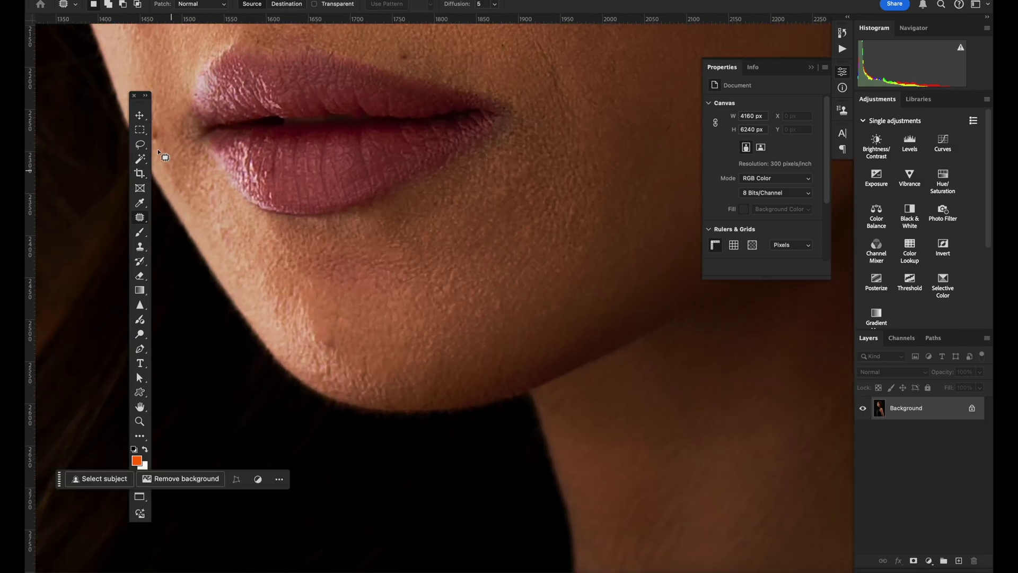
scroll(489, 204, down, 8)
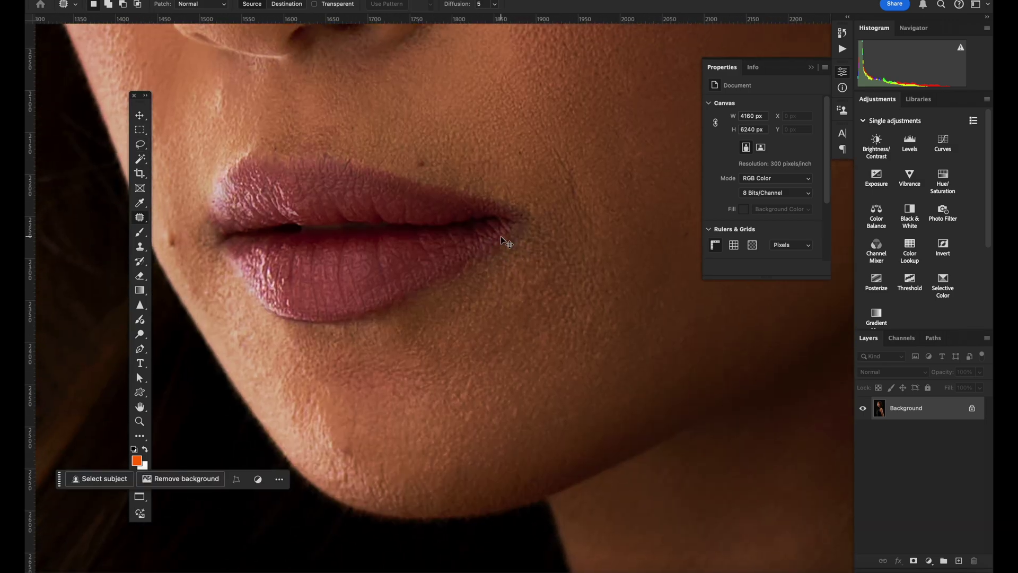
scroll(513, 253, down, 3)
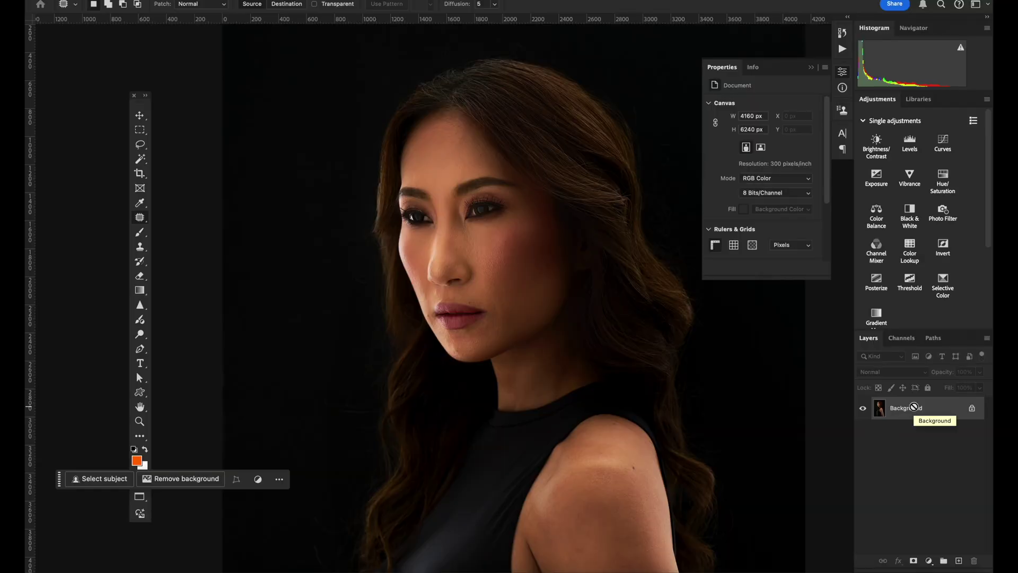
Duplicate the Background layer to work on a separate copy.
click(913, 407)
key(ctrl+j)
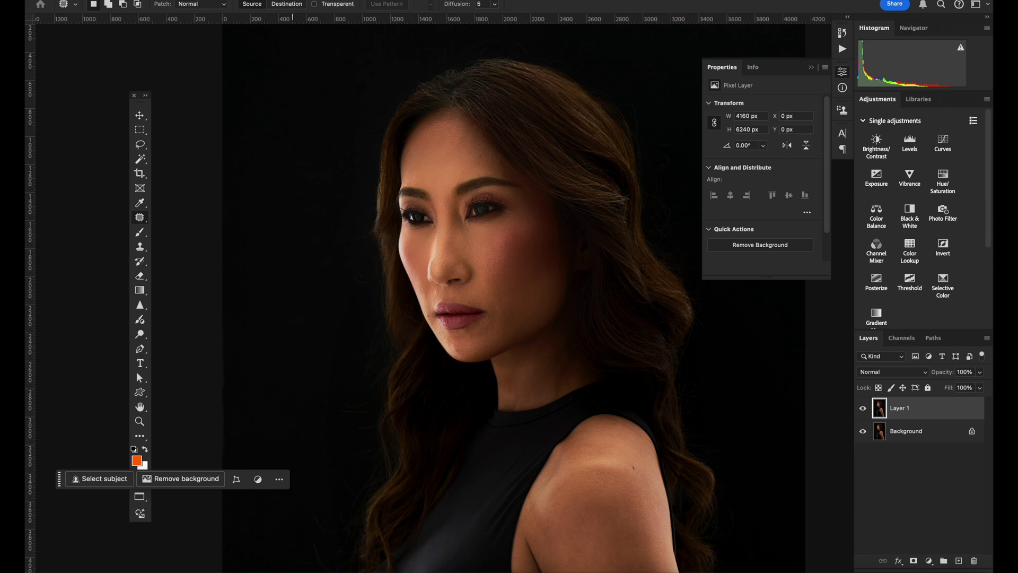
click(318, 0)
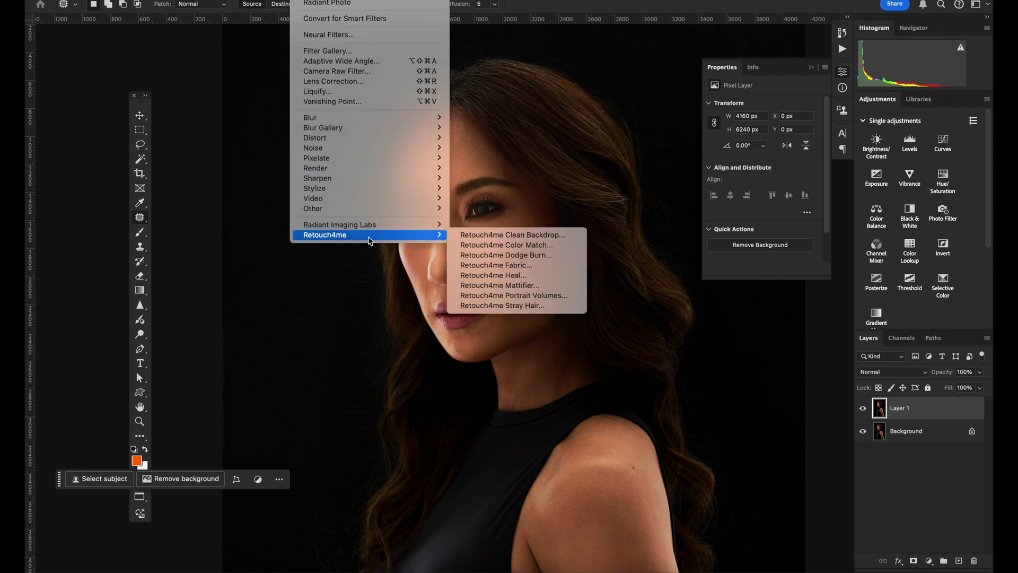
click(507, 255)
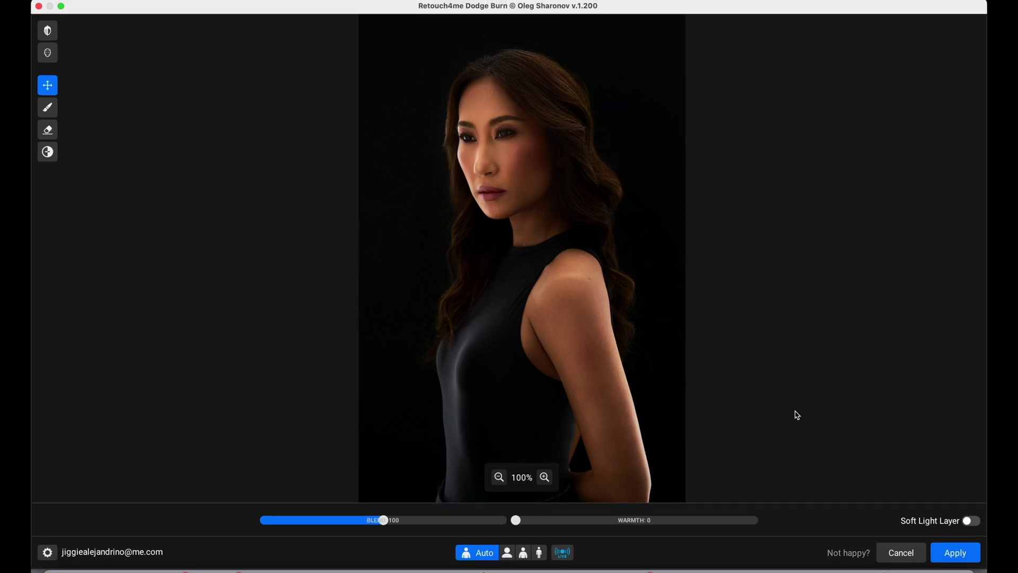
click(901, 555)
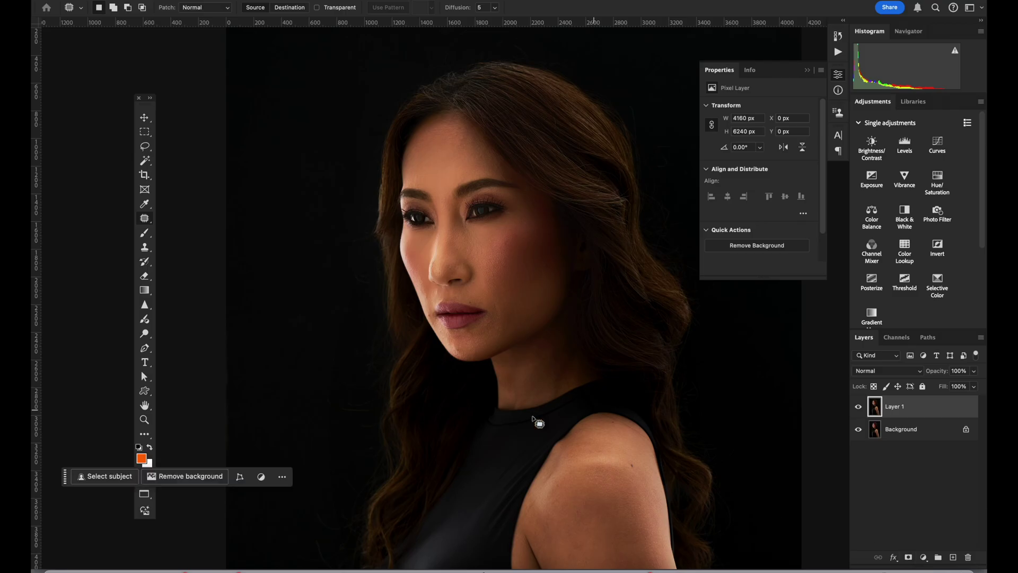
Open the Retouch4me Dodge Burn filter on the duplicated layer.
click(308, 1)
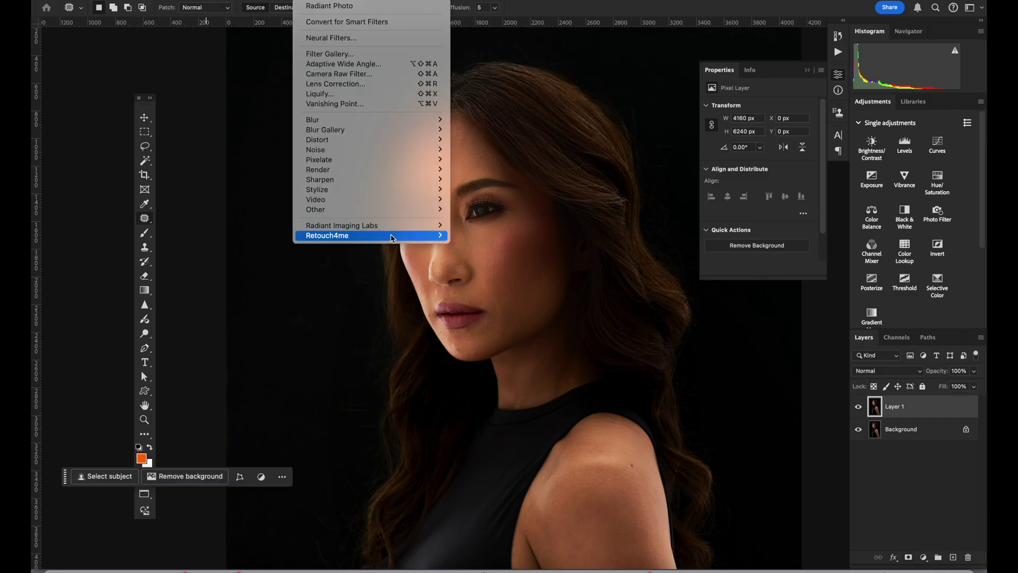
mouse_move(393, 236)
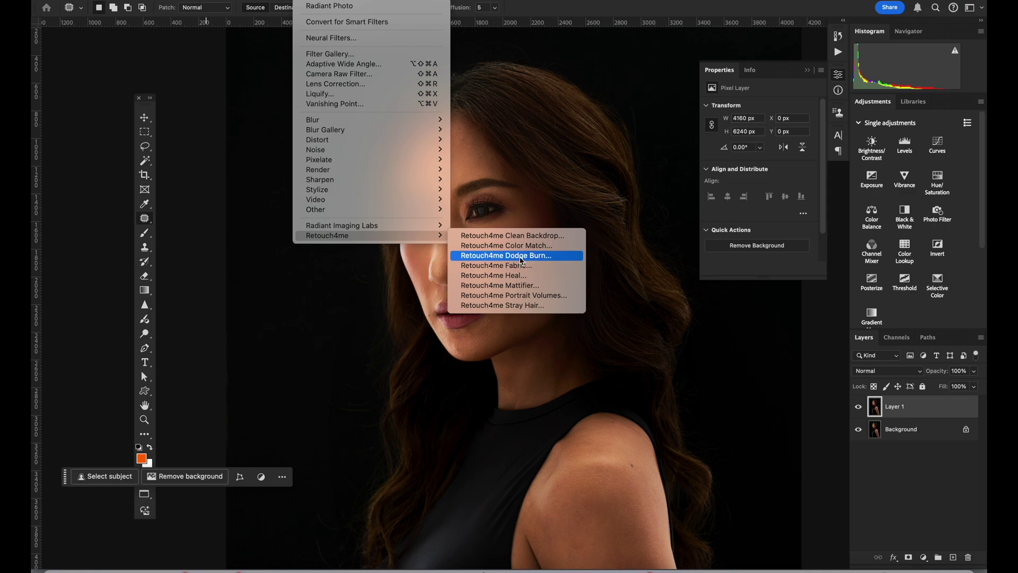
click(539, 260)
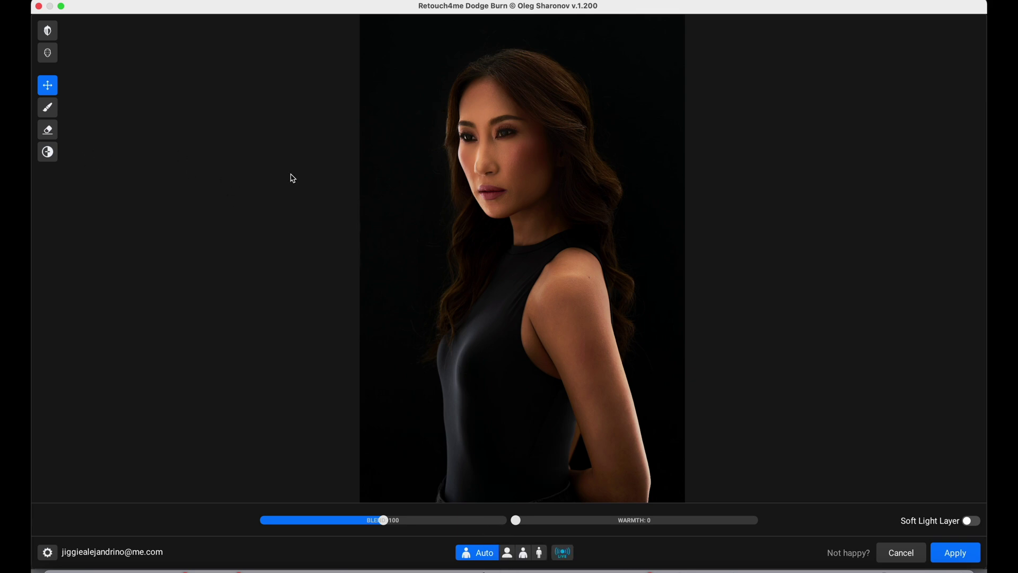
Compare the original and retouched skin on the face, chin and shoulder in the Dodge Burn preview.
scroll(505, 180, up, 5)
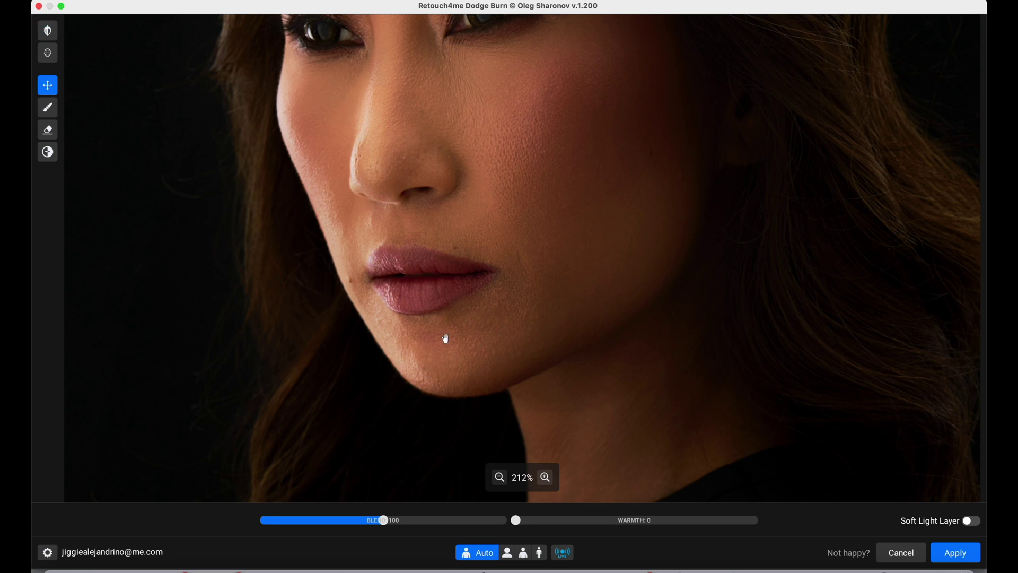
scroll(530, 266, down, 5)
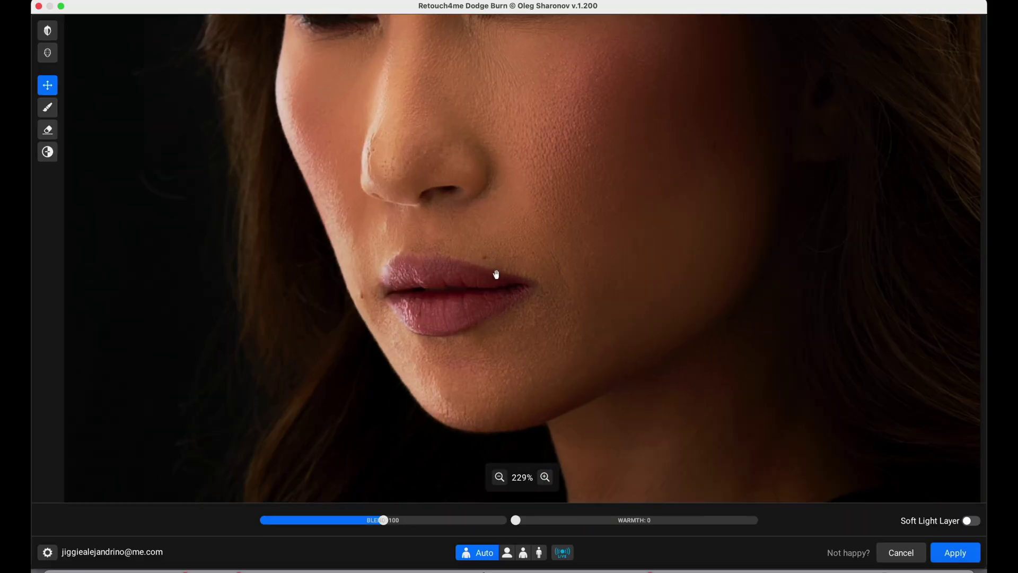
scroll(496, 275, up, 1)
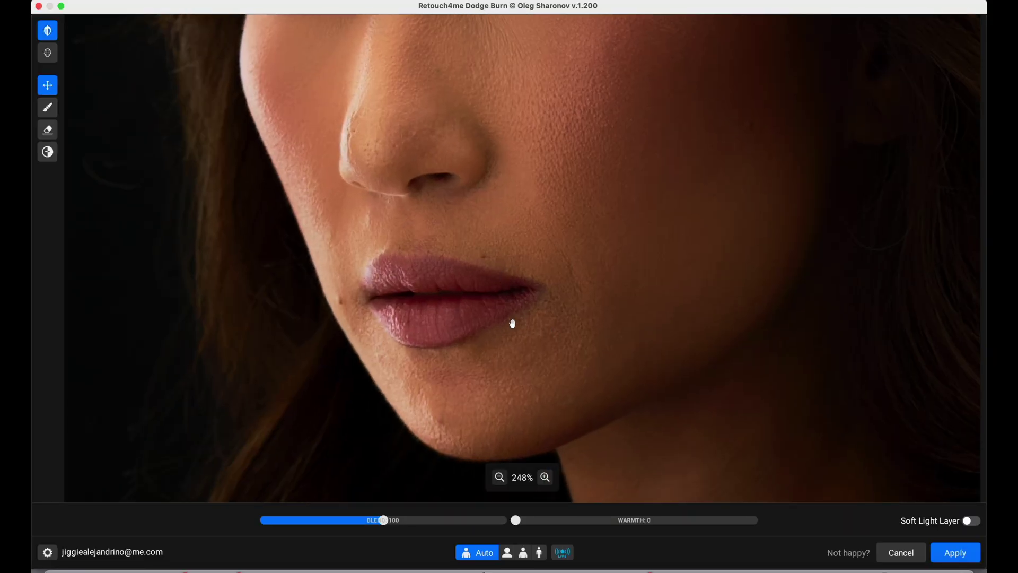
drag(512, 323, 435, 218)
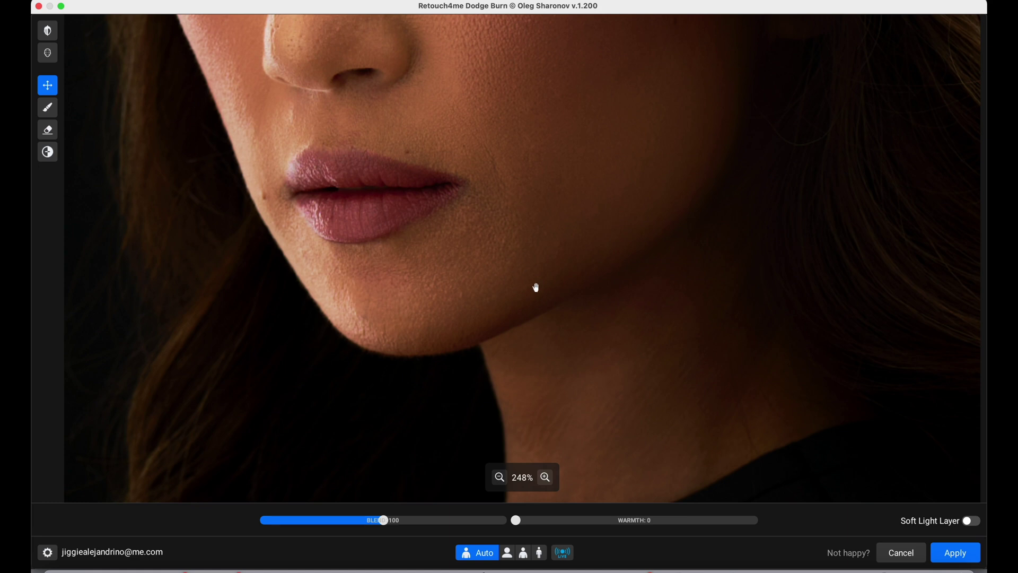
scroll(532, 254, down, 3)
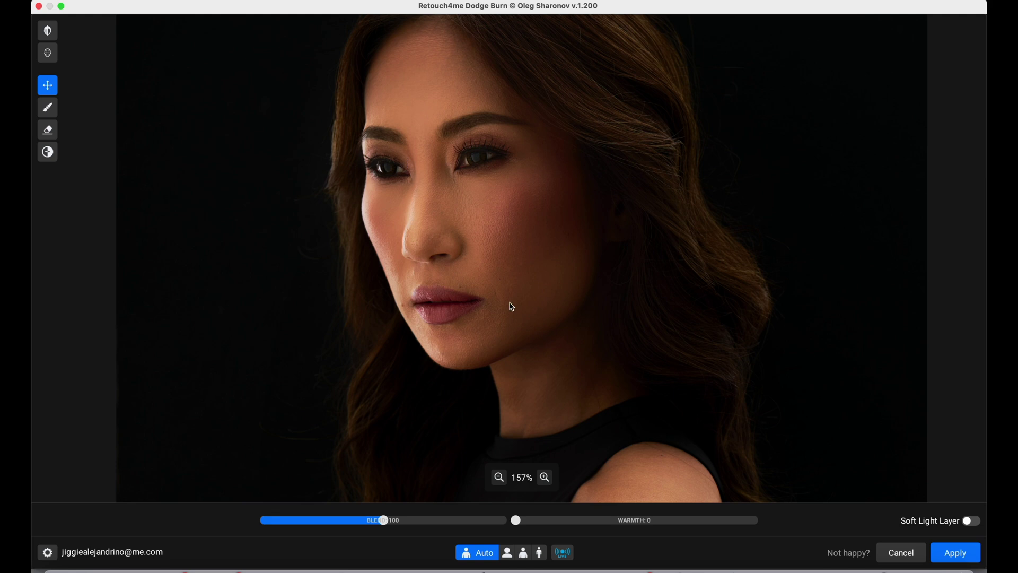
scroll(512, 307, down, 5)
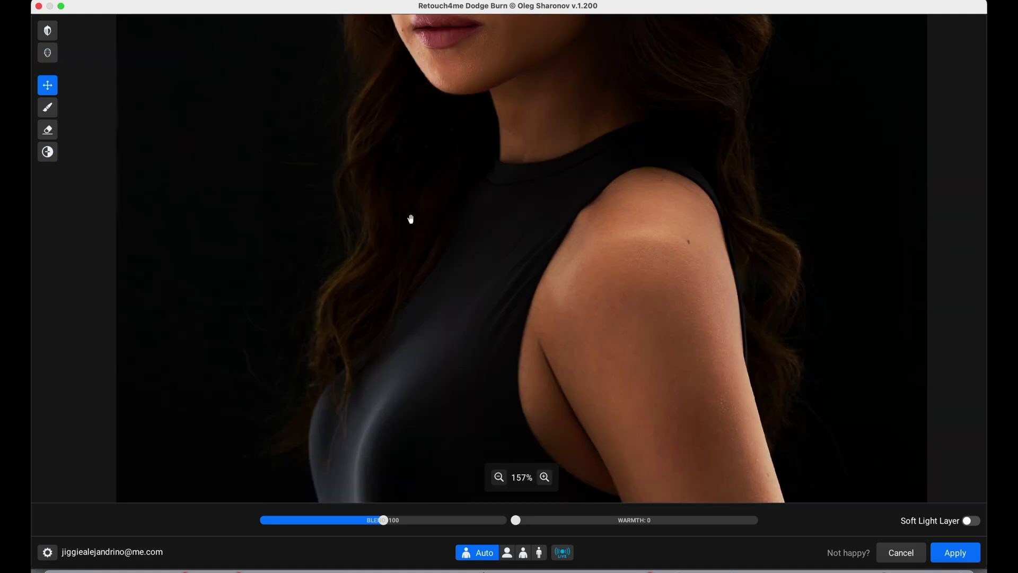
Display the retouching mask to check which skin areas are corrected, and return to the normal preview.
click(48, 53)
click(63, 65)
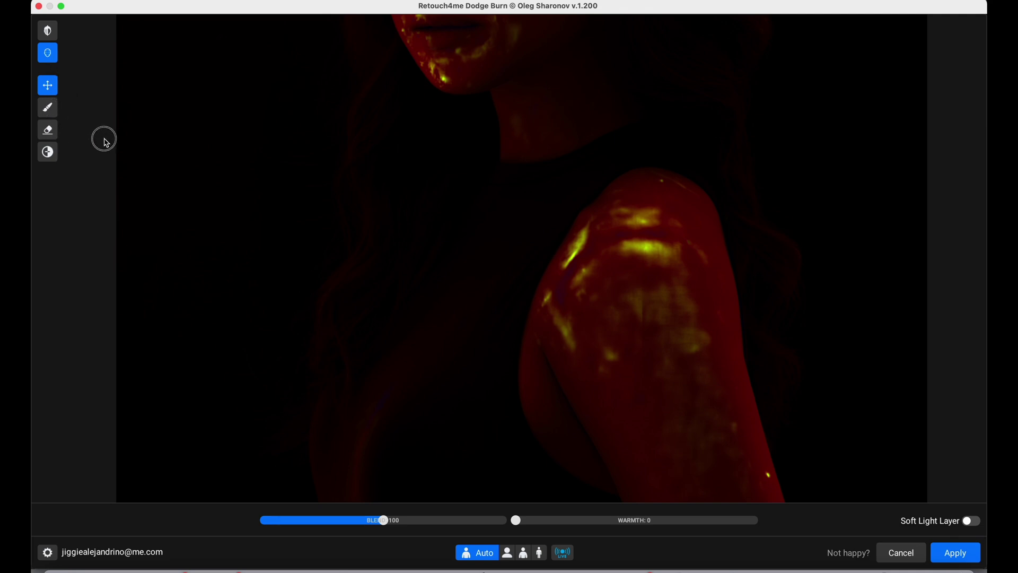
key(m)
scroll(447, 198, up, 5)
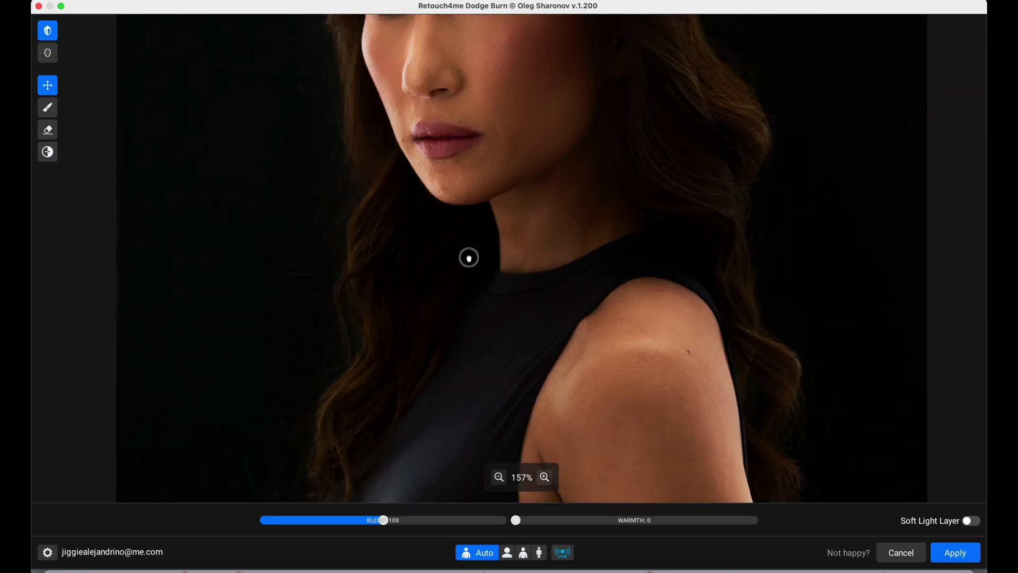
Inspect the dodge and burn result on the whole figure, shoulder and lower face before and after retouching.
scroll(457, 182, down, 3)
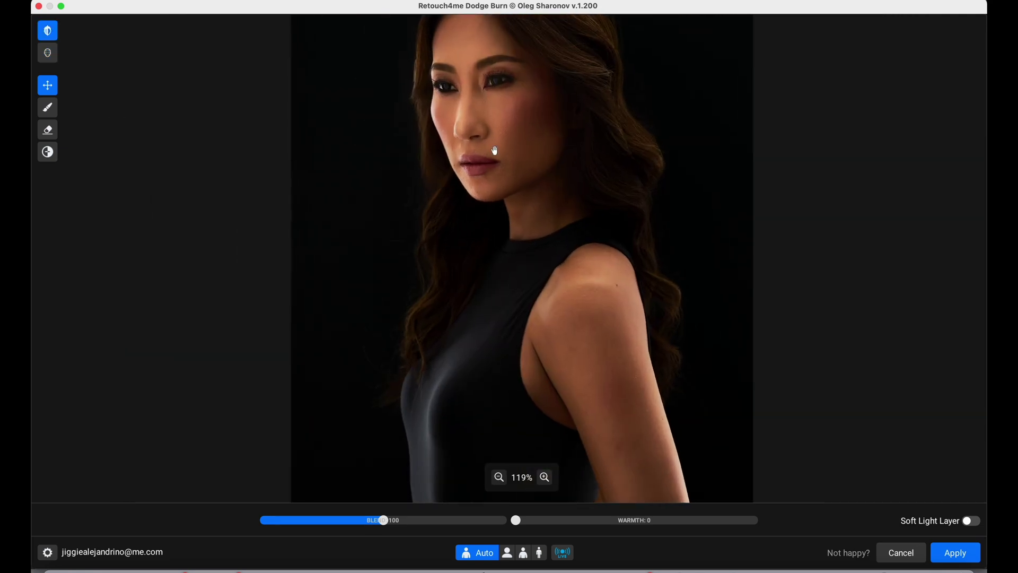
scroll(495, 166, up, 2)
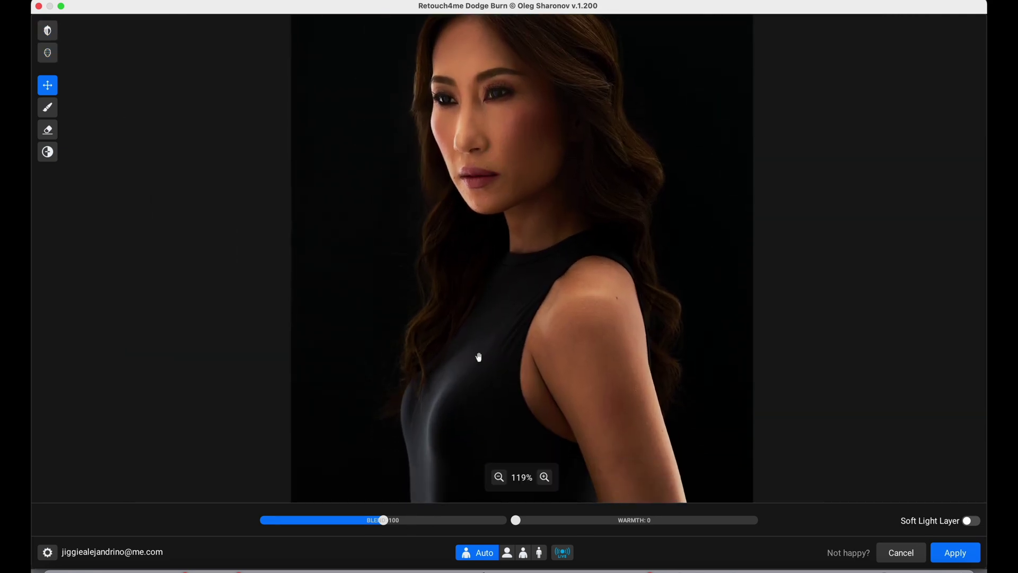
scroll(477, 357, up, 2)
scroll(495, 186, up, 2)
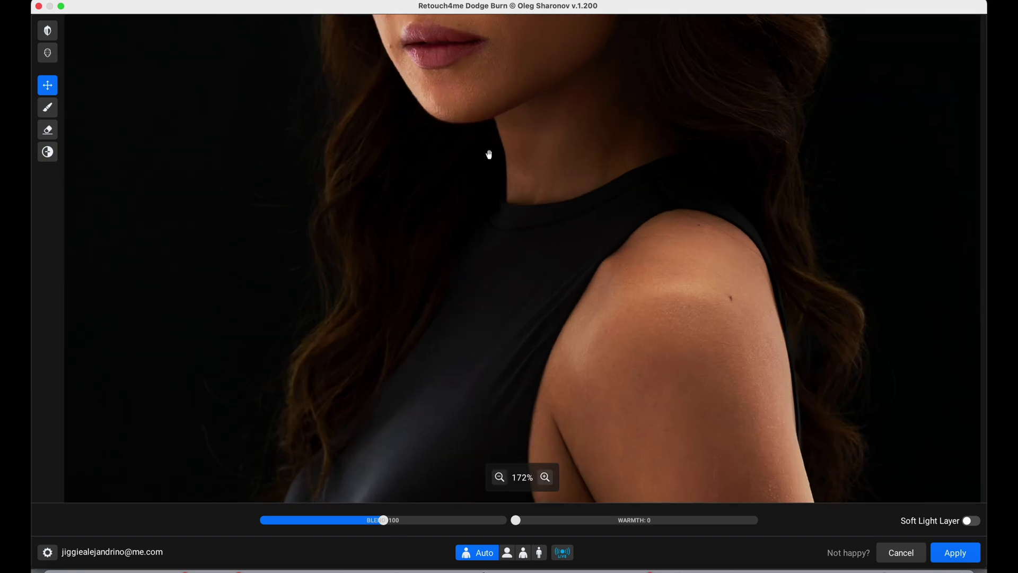
scroll(481, 336, up, 4)
scroll(488, 291, up, 2)
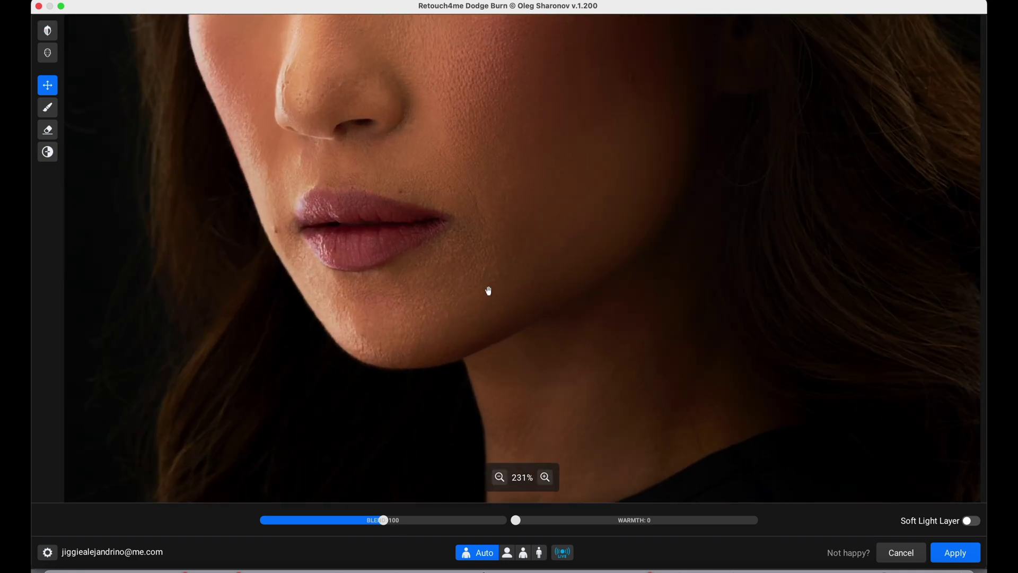
scroll(488, 290, down, 3)
Apply the Dodge Burn retouch with Blend at 100 and the Soft Light Layer option enabled.
drag(386, 523, 695, 506)
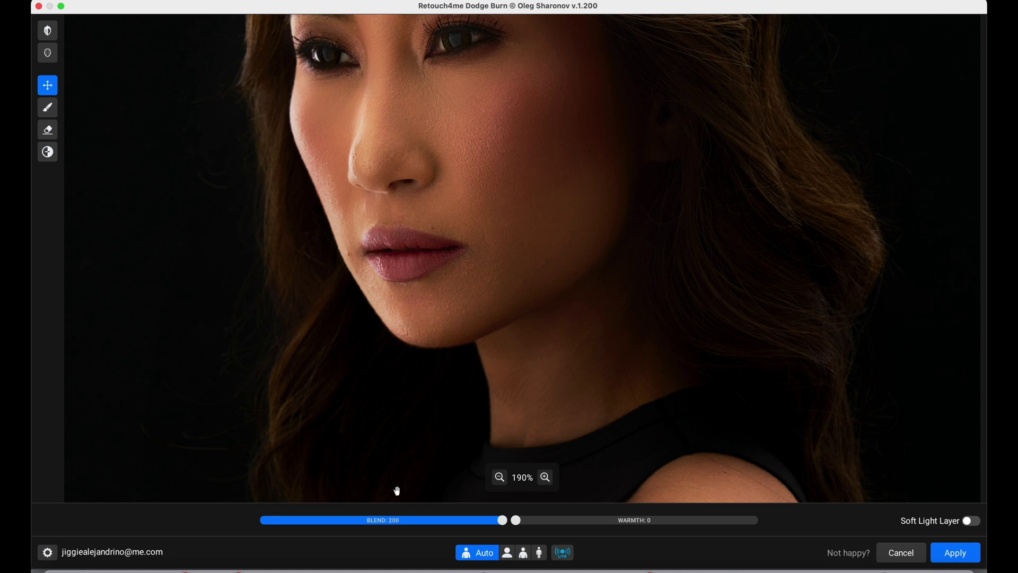
click(382, 524)
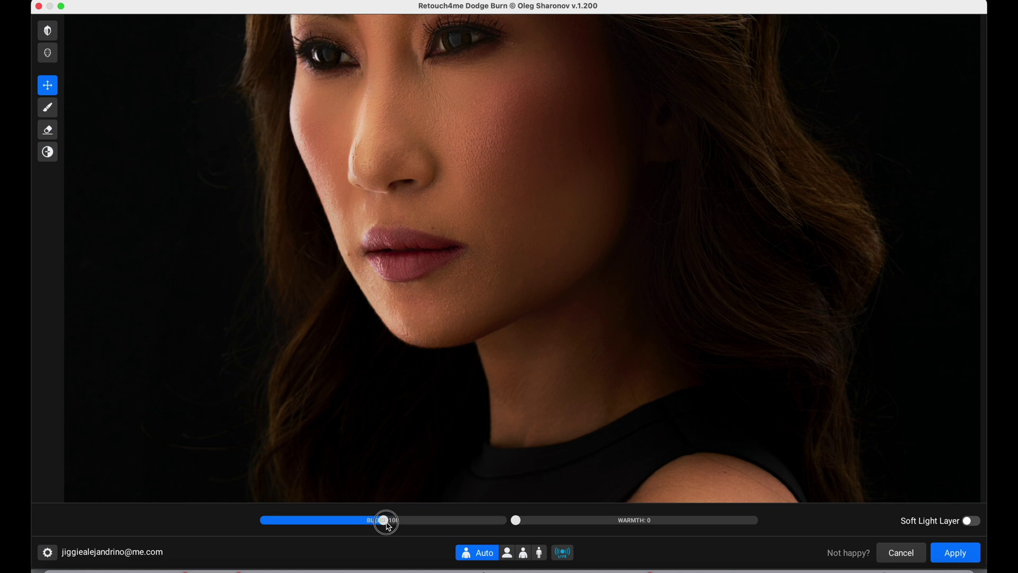
scroll(486, 309, down, 2)
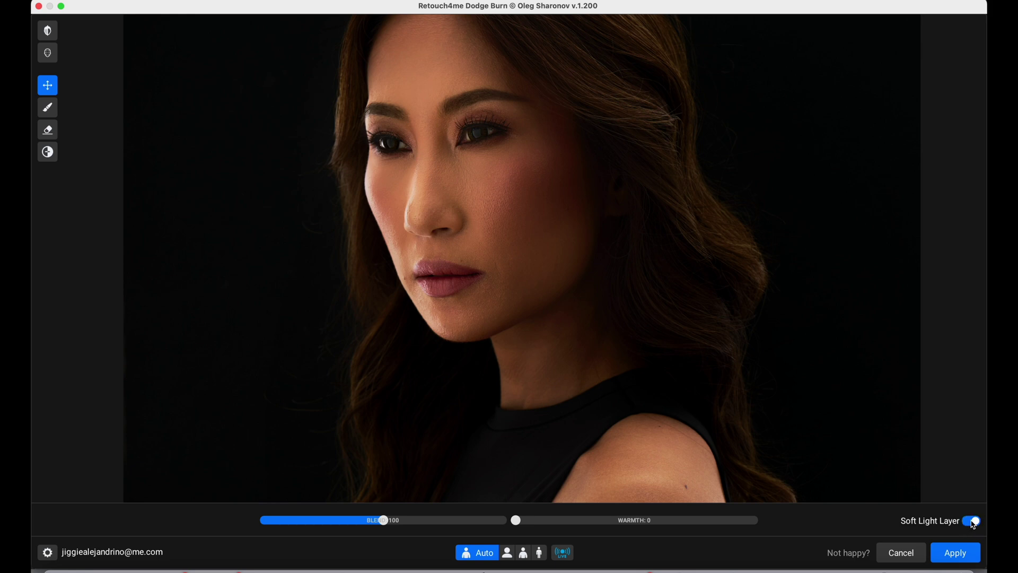
click(957, 552)
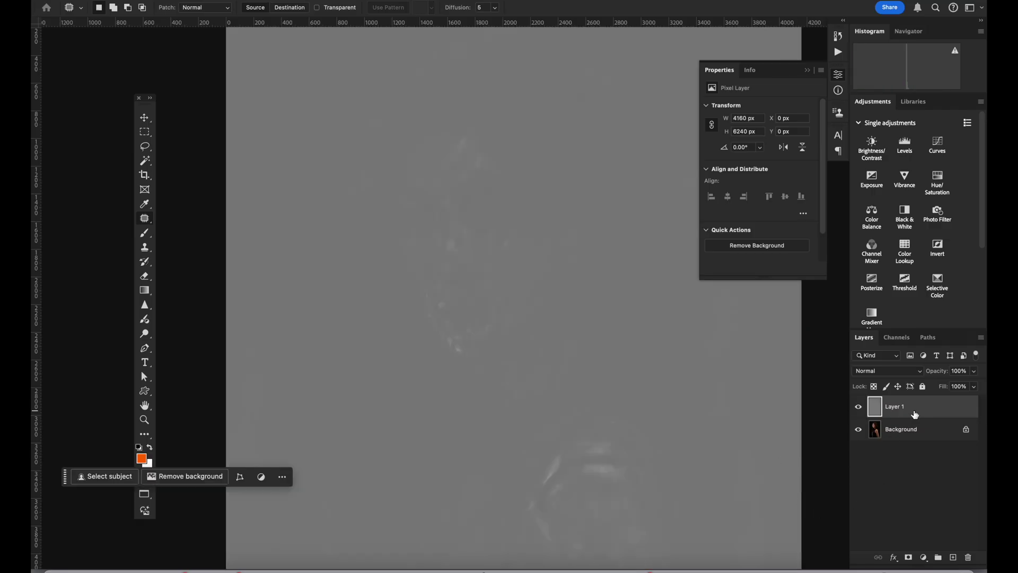
Add a white layer mask to the gray dodge and burn layer.
scroll(525, 373, down, 3)
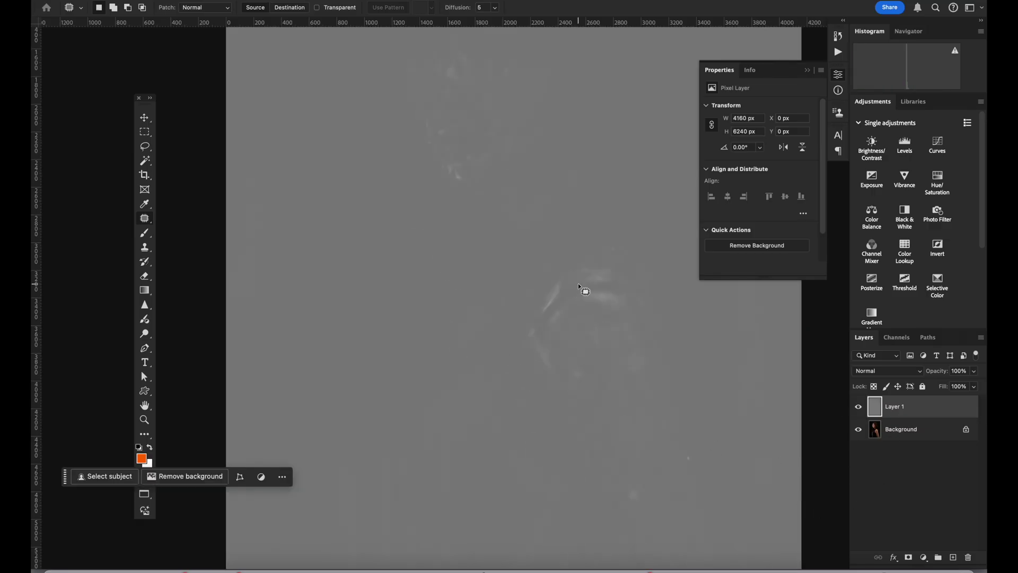
scroll(496, 221, up, 2)
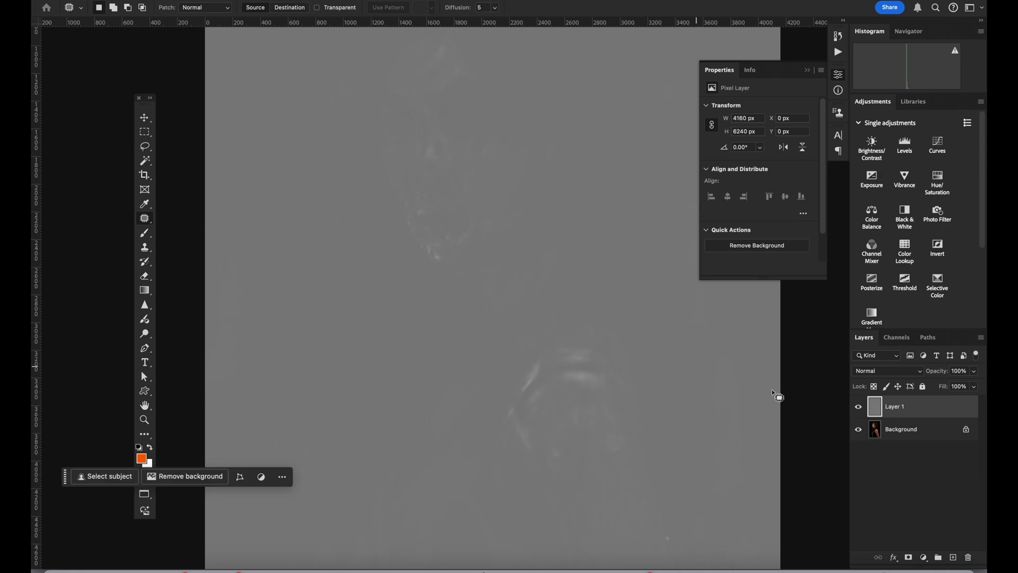
click(909, 559)
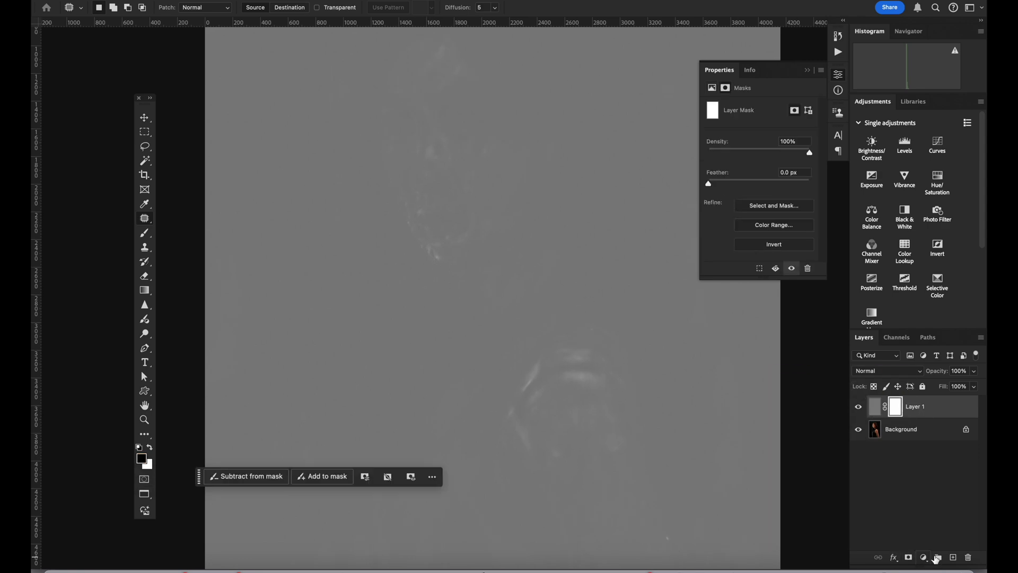
Undo the layer mask on the gray dodge and burn layer and set the layer's blend mode to Soft Light.
key(b)
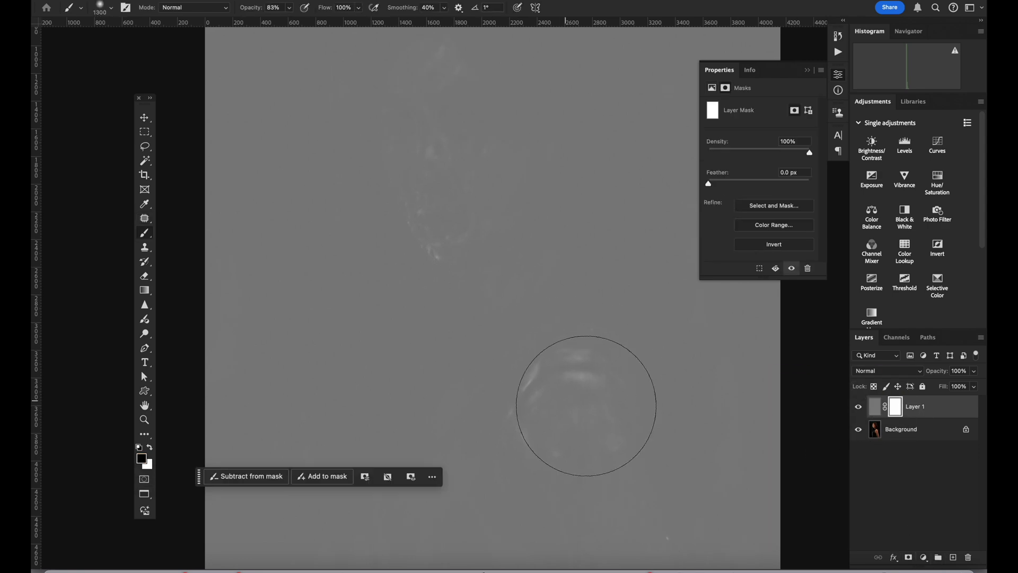
key(ctrl+z)
click(882, 371)
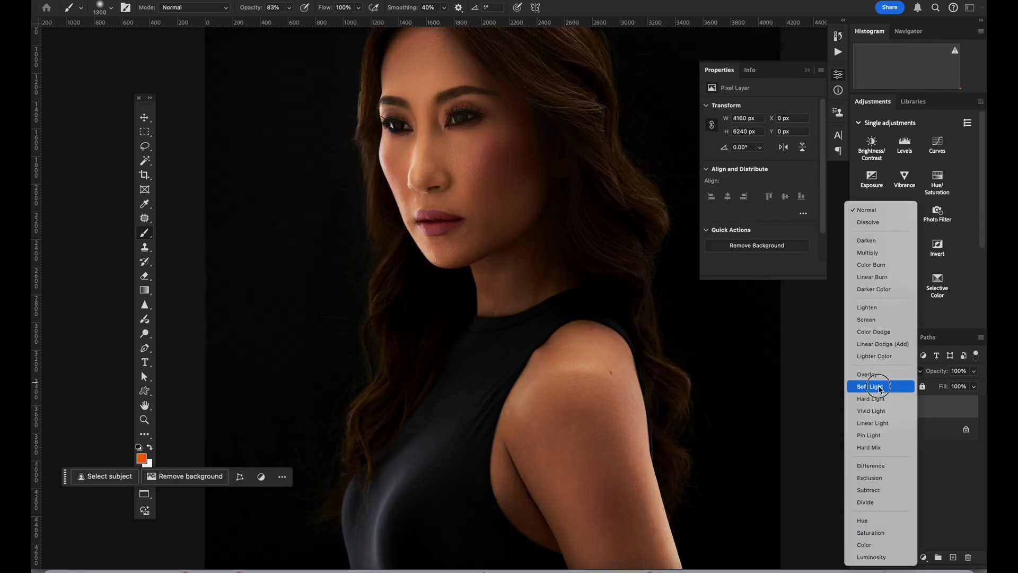
click(870, 386)
Compare the portrait with and without the soft light dodge and burn layer.
scroll(501, 320, up, 5)
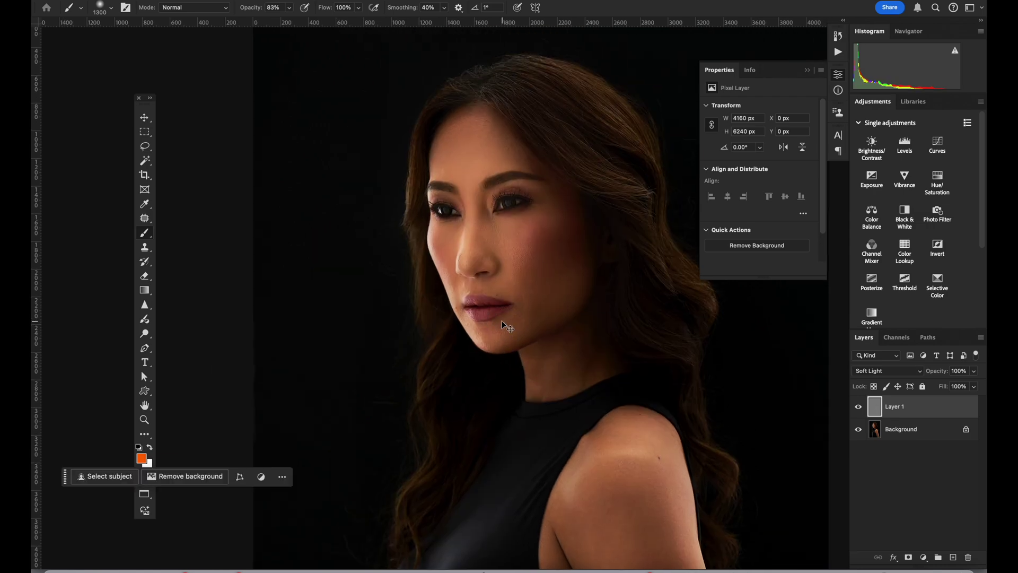
scroll(455, 242, down, 5)
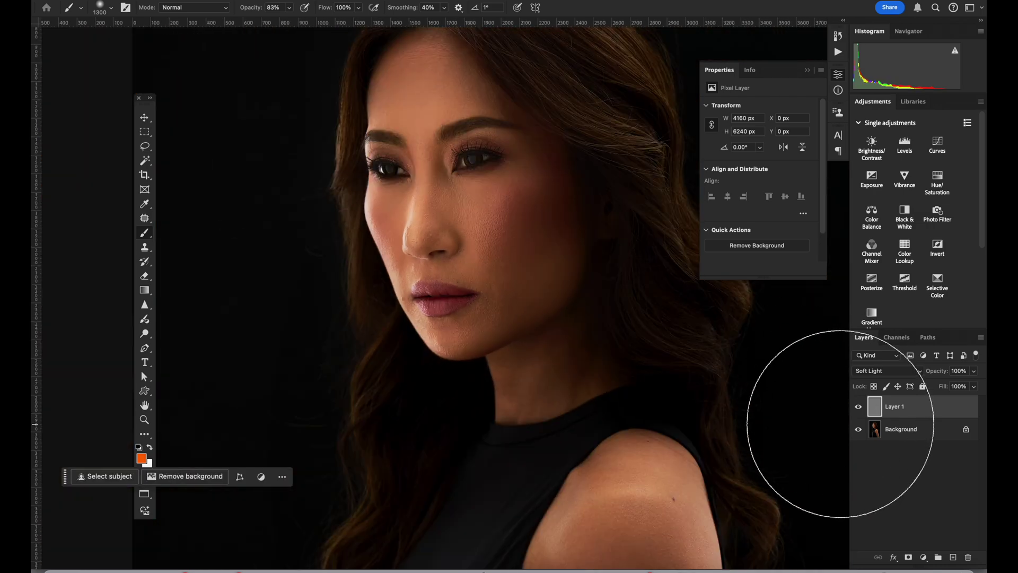
click(858, 409)
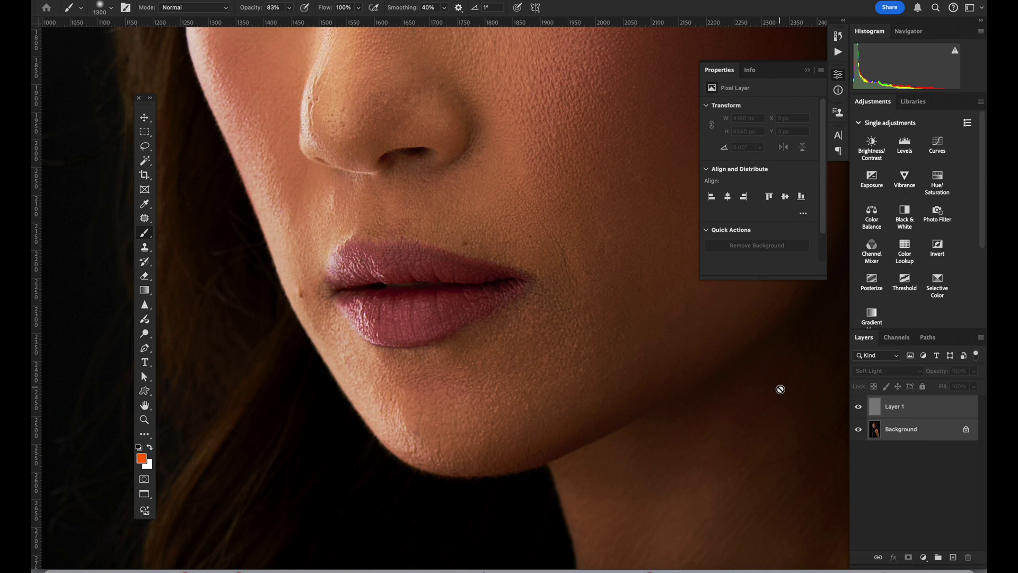
Remove the mole beside the corner of the mouth on the Background layer with the Patch tool.
click(908, 434)
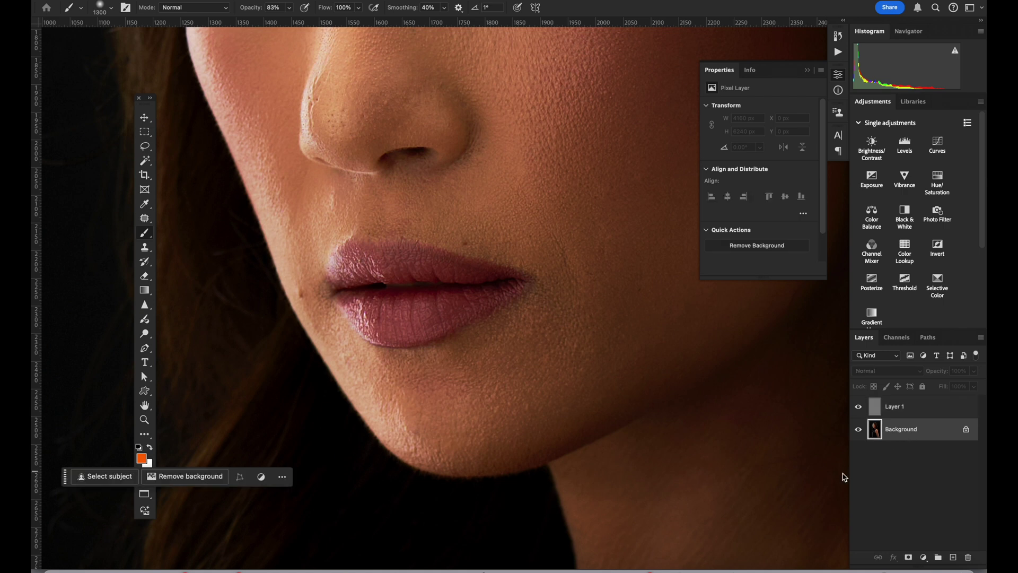
click(144, 217)
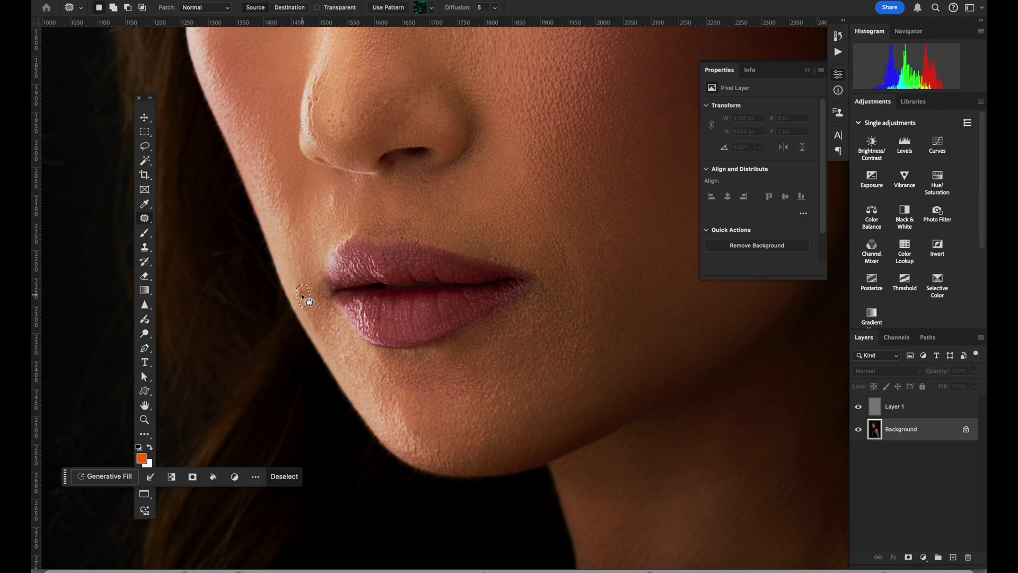
scroll(631, 266, down, 5)
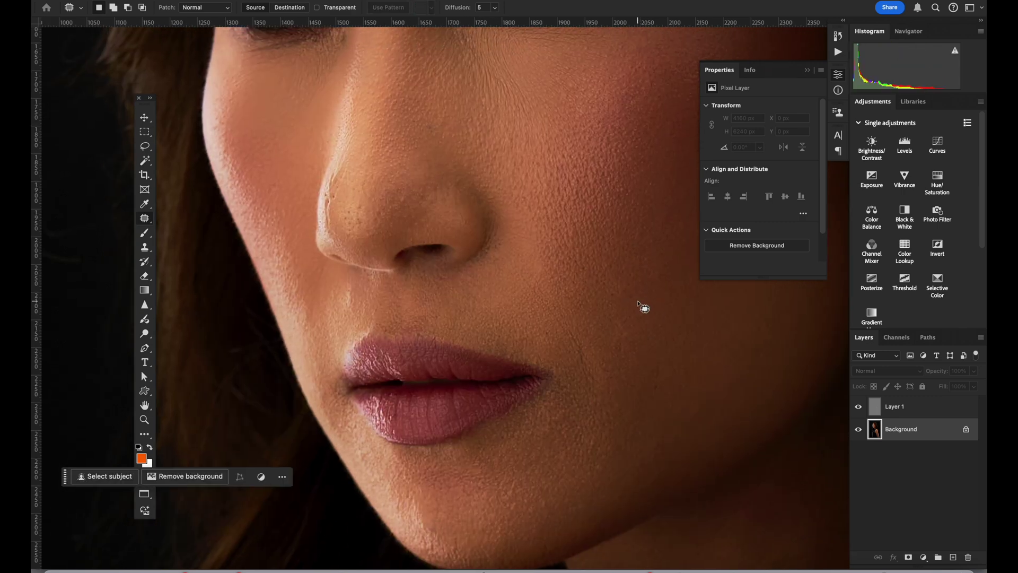
scroll(509, 202, down, 5)
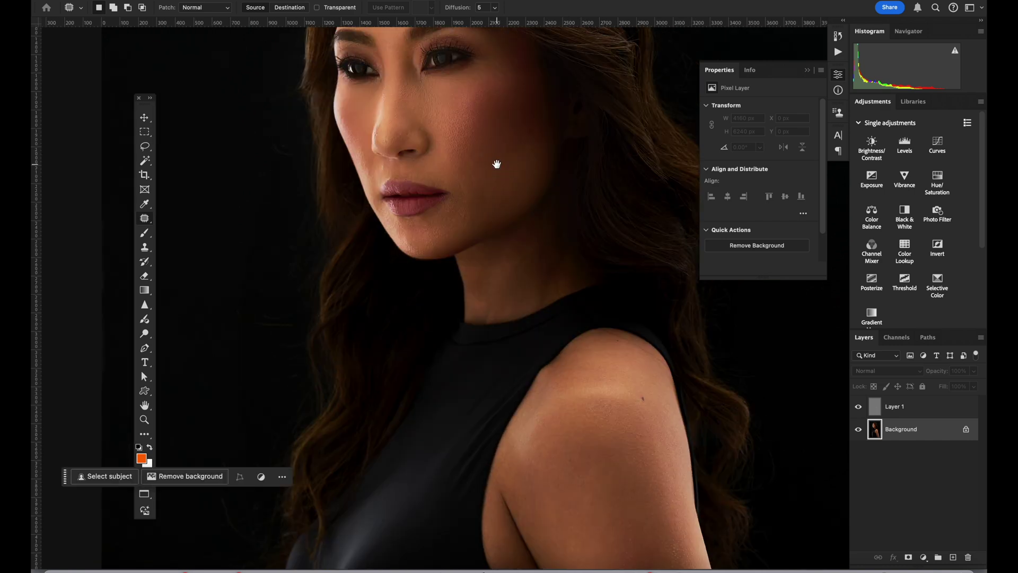
scroll(546, 297, up, 4)
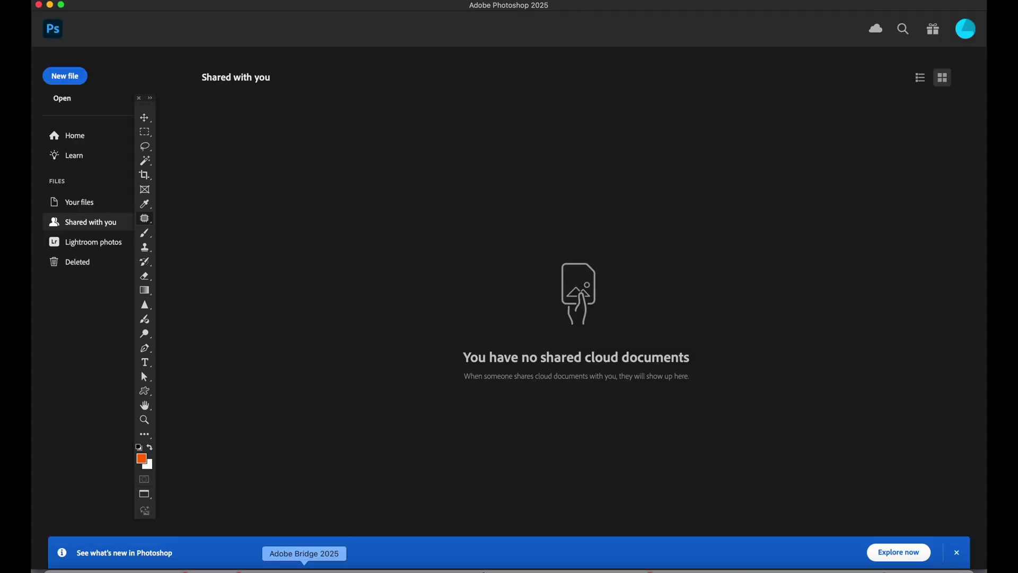
Switch to Adobe Bridge and open 7RV09695.psd, 7RV09699.psd, 7RV09702.psd and the color portrait below them in Photoshop.
click(308, 569)
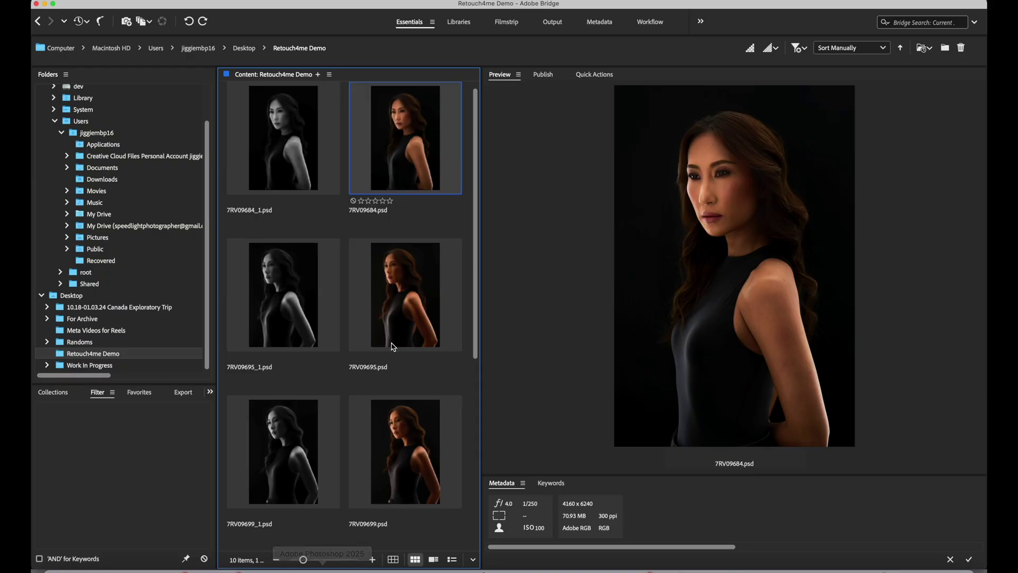
click(402, 329)
scroll(408, 371, down, 2)
scroll(415, 421, down, 3)
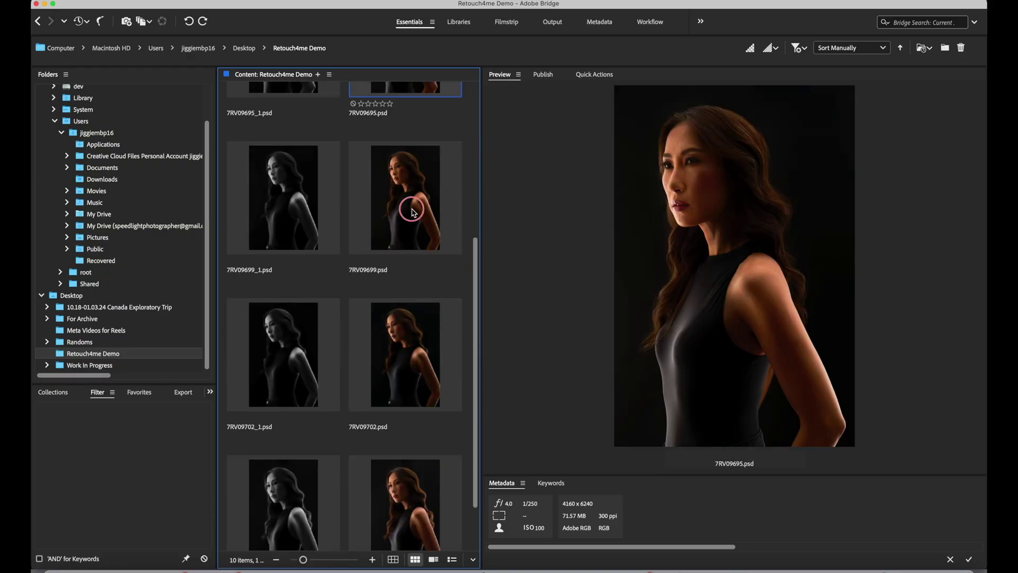
super+click(413, 213)
super+click(404, 341)
super+click(414, 480)
key(super+Tab)
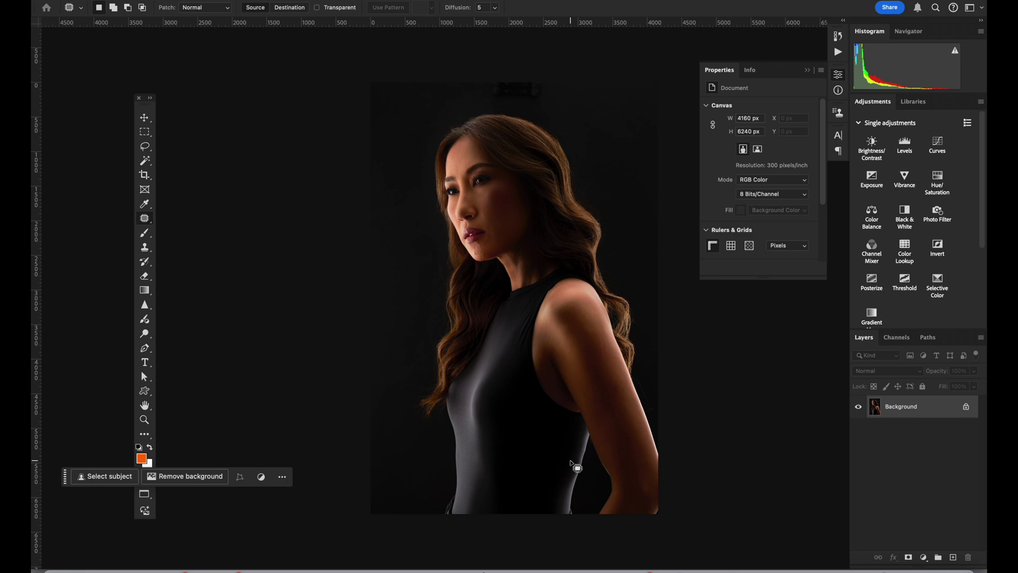
Duplicate the Background layer and apply Retouch4me Dodge Burn to the copy with Blend at 100 and Soft Light Layer off.
key(super+j)
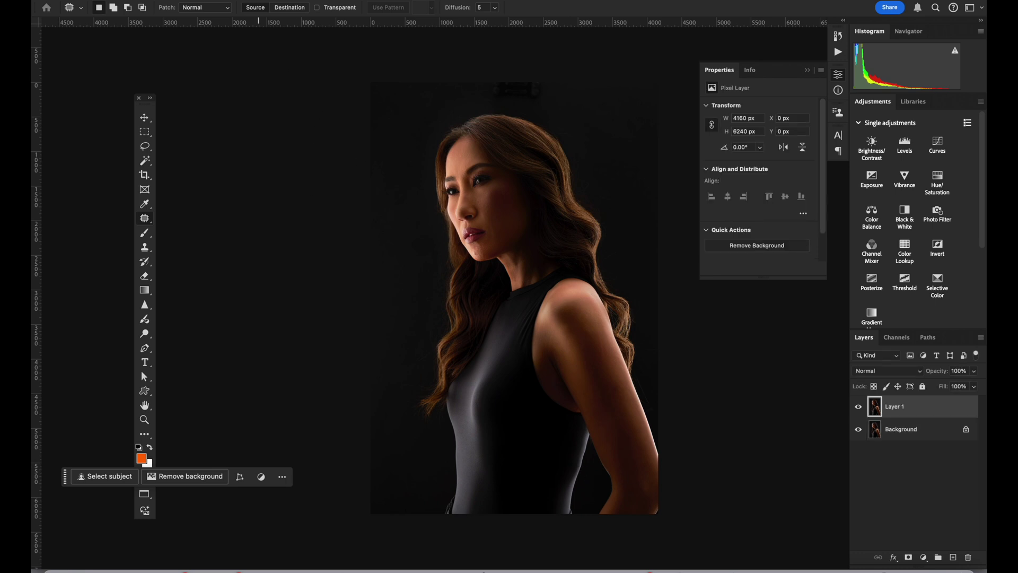
click(307, 1)
mouse_move(347, 245)
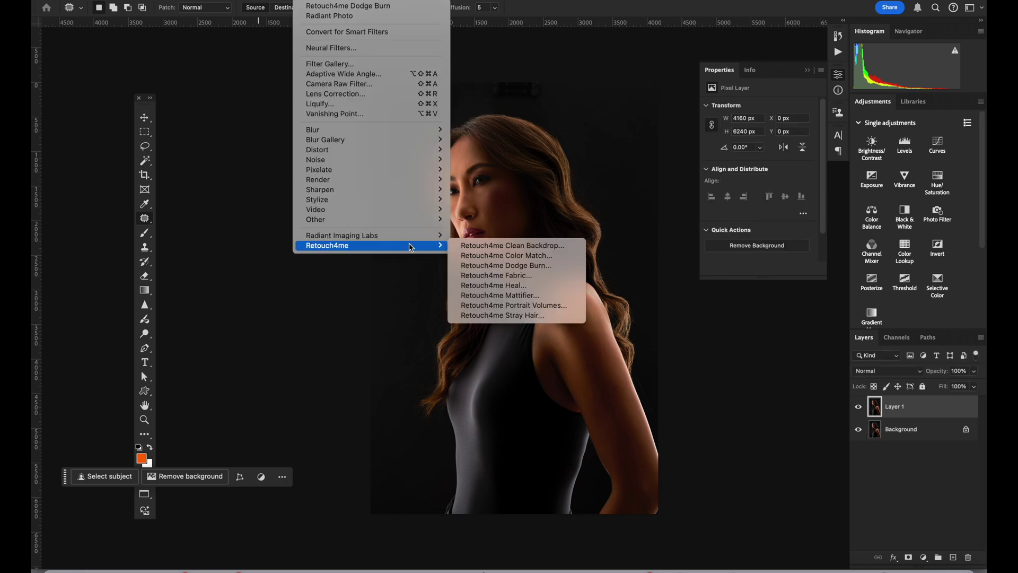
click(513, 267)
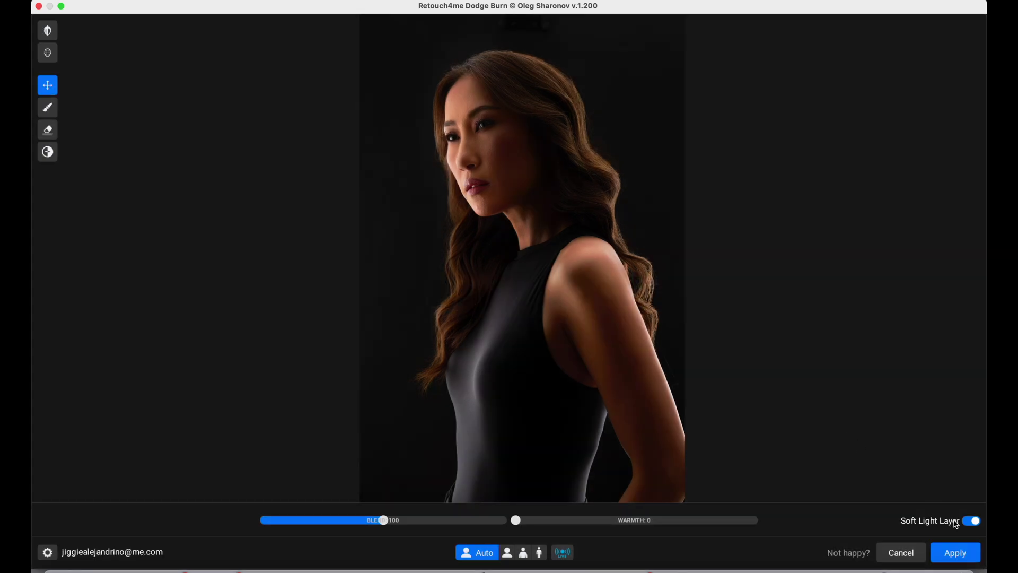
click(956, 553)
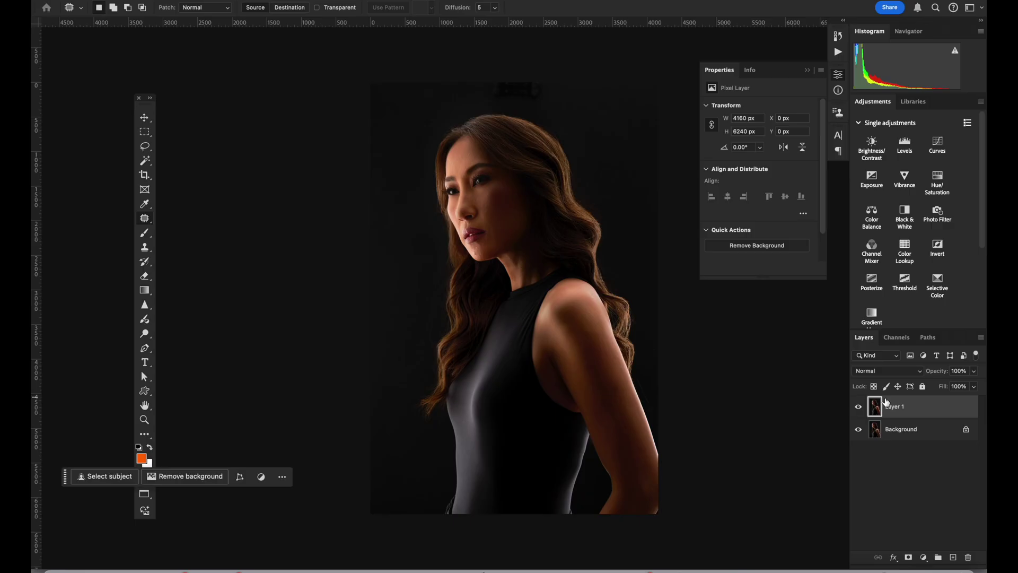
Replace the blemish on the chin using Generative Fill without a prompt, and choose the second variation.
scroll(485, 289, up, 3)
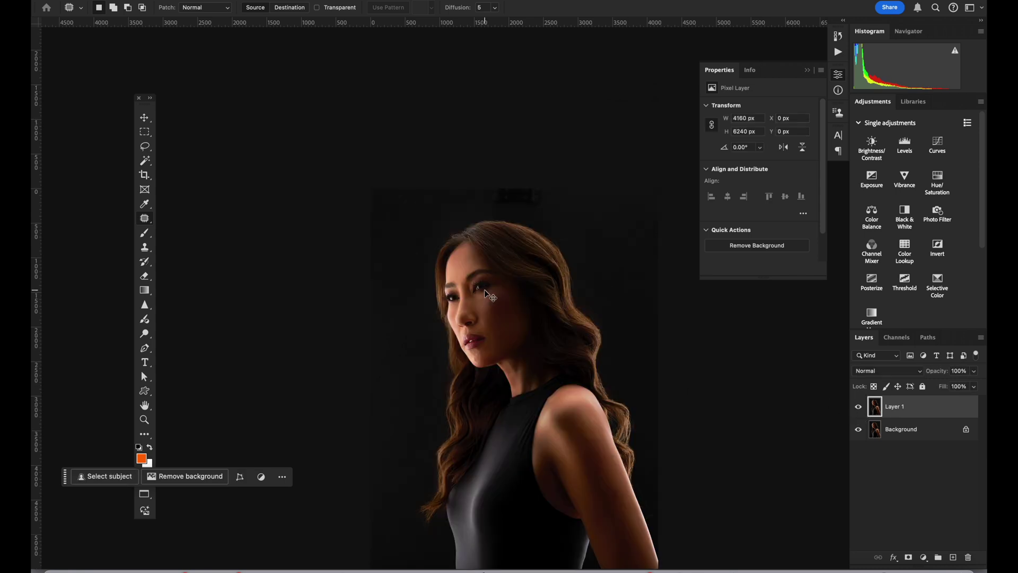
scroll(484, 301, up, 3)
scroll(488, 364, down, 5)
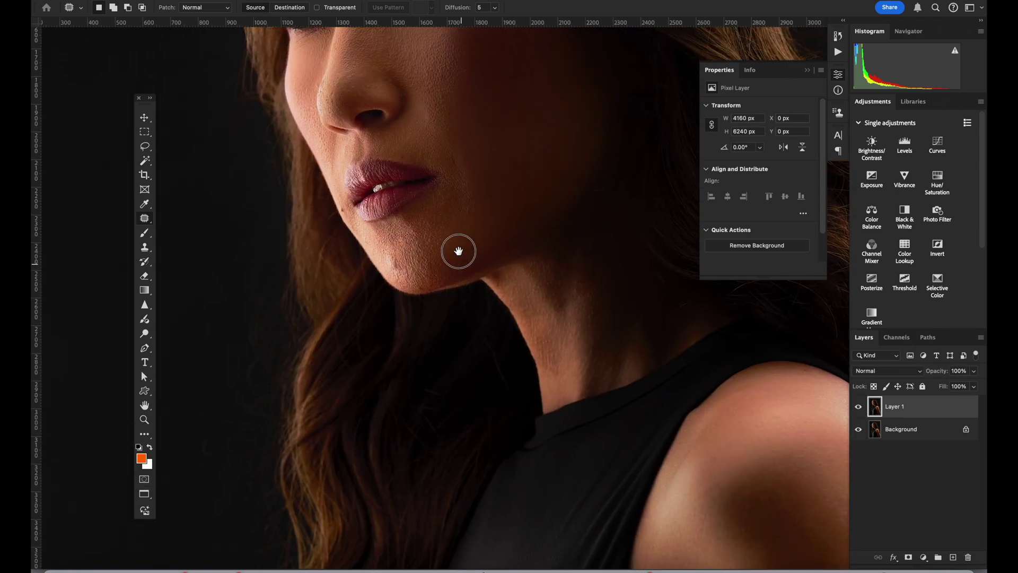
scroll(461, 253, down, 3)
scroll(366, 213, up, 3)
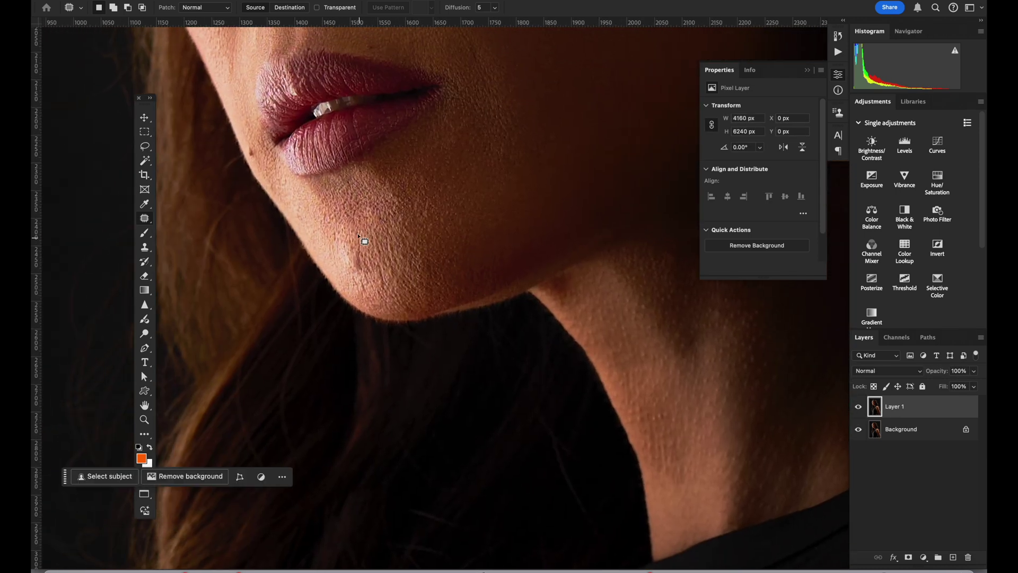
mouse_move(358, 247)
mouse_down()
mouse_move(336, 262)
mouse_move(364, 262)
mouse_move(366, 281)
mouse_move(337, 241)
mouse_up()
key(ctrl+d)
click(104, 476)
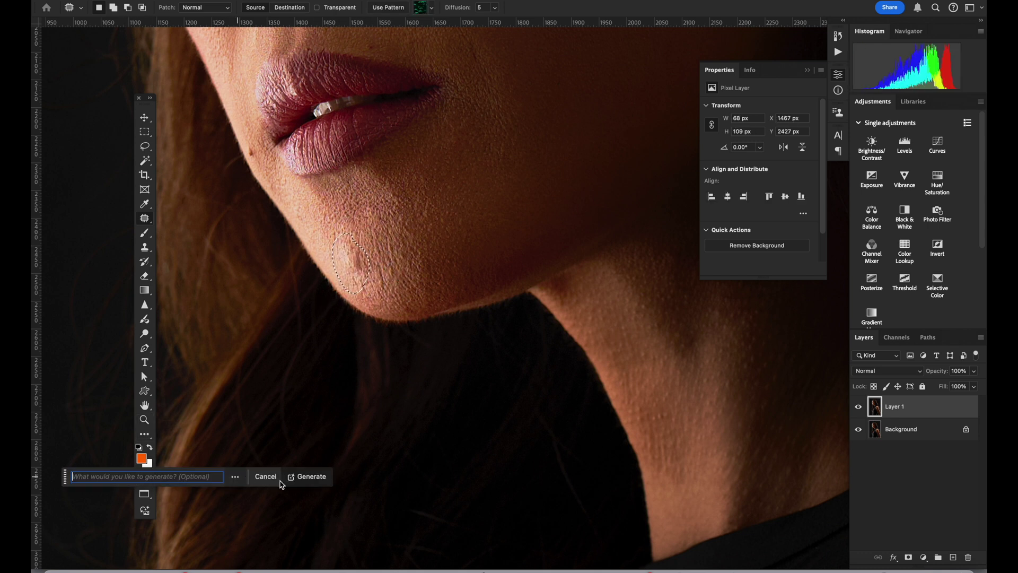
click(314, 478)
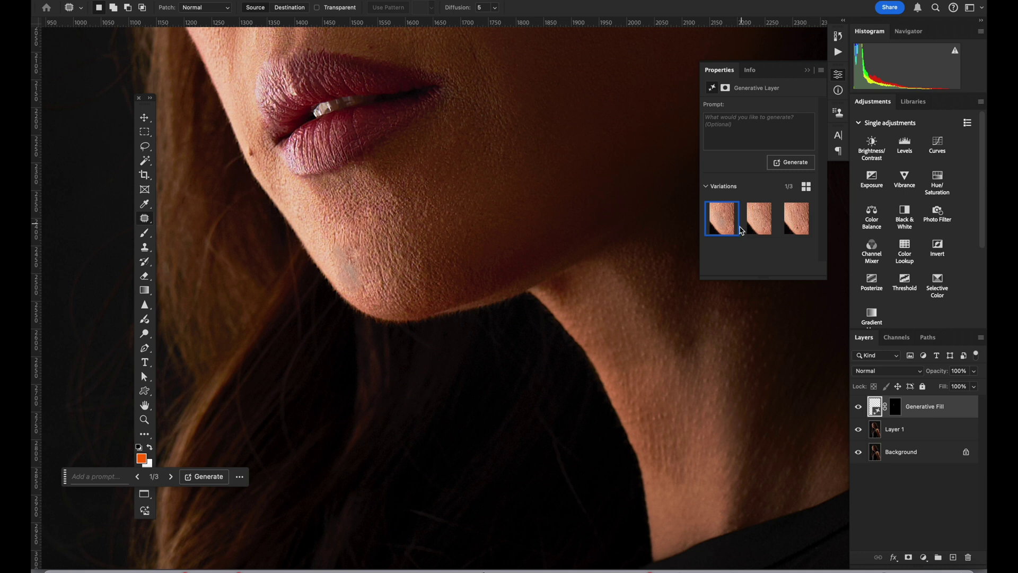
click(745, 228)
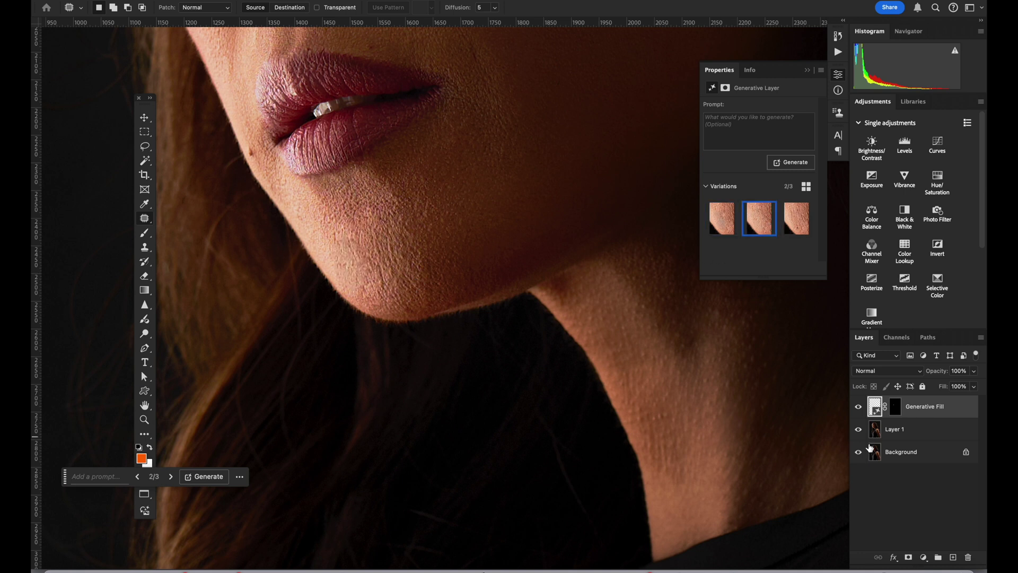
Patch the mole beside the corner of the mouth on Layer 1 and clear the selection.
click(902, 431)
mouse_move(253, 142)
mouse_down()
mouse_move(243, 148)
mouse_move(257, 164)
mouse_move(256, 140)
mouse_up()
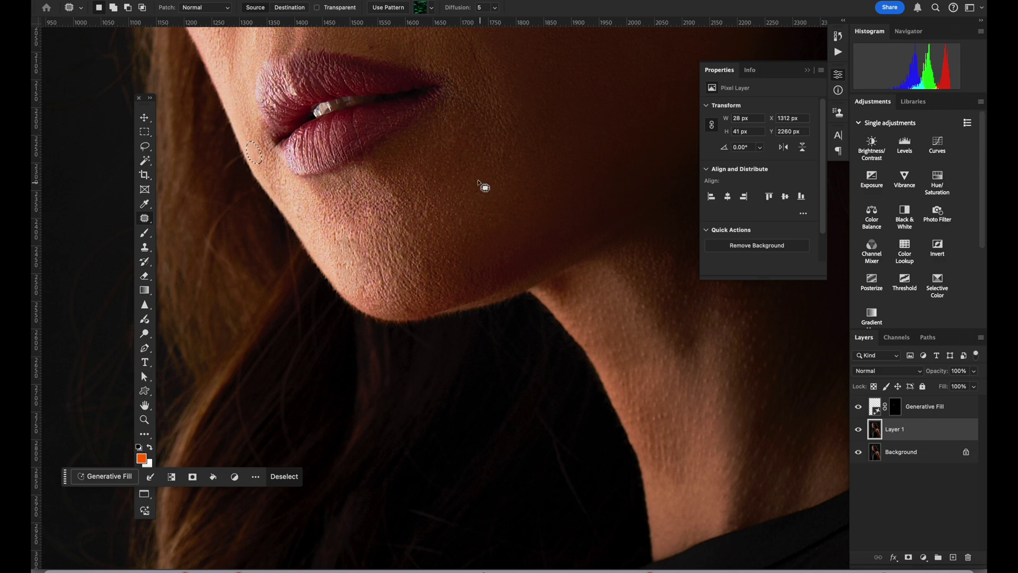
key(ctrl+d)
Compare the portrait before and after retouching by toggling the visibility of Layer 1 and the Generative Fill layer.
scroll(484, 189, down, 5)
scroll(484, 189, up, 5)
key(ctrl+minus)
key(ctrl+minus)
key(ctrl+minus)
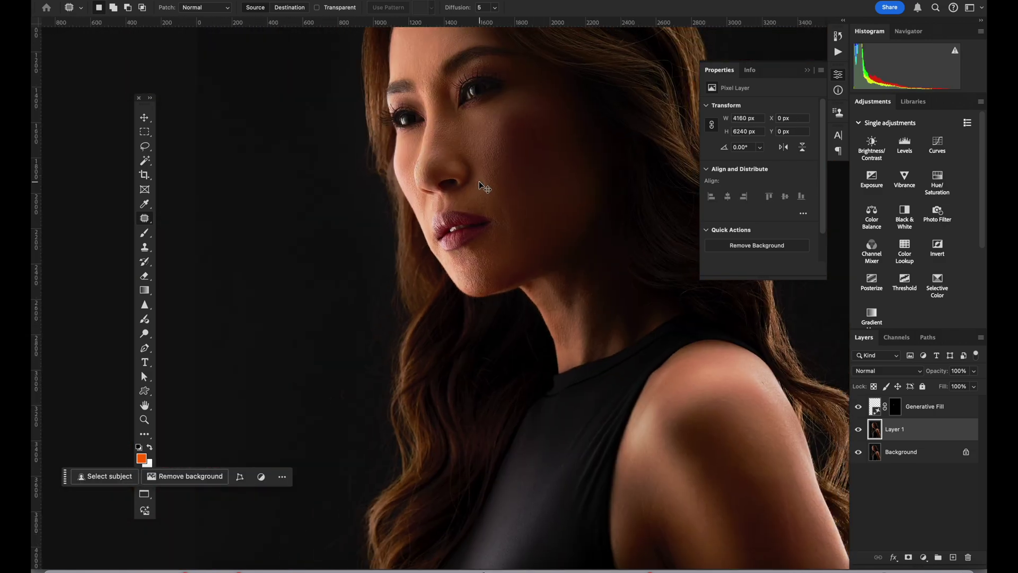
key(ctrl+minus)
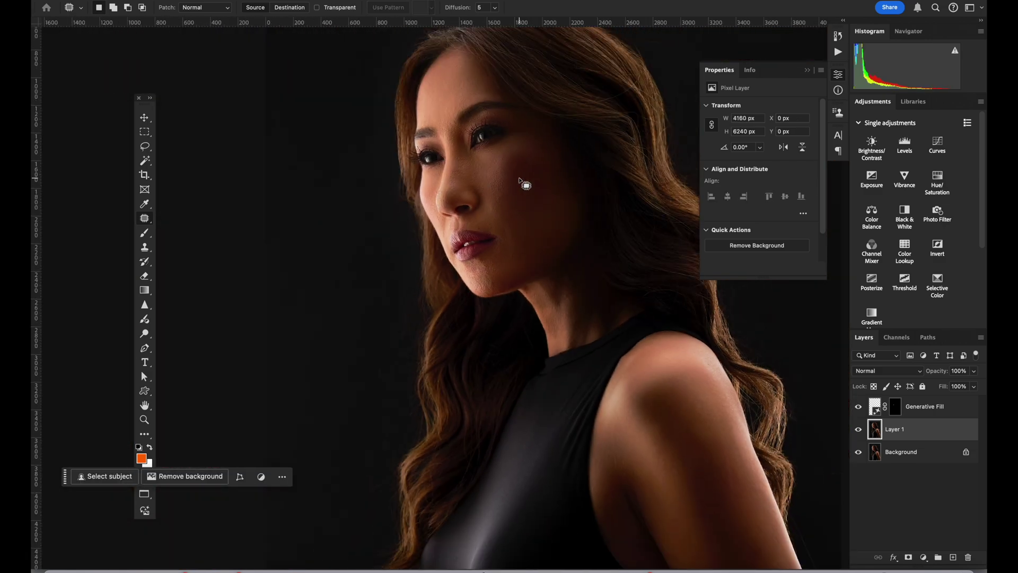
click(859, 429)
click(858, 429)
click(859, 429)
click(859, 429)
click(859, 407)
click(858, 429)
click(859, 429)
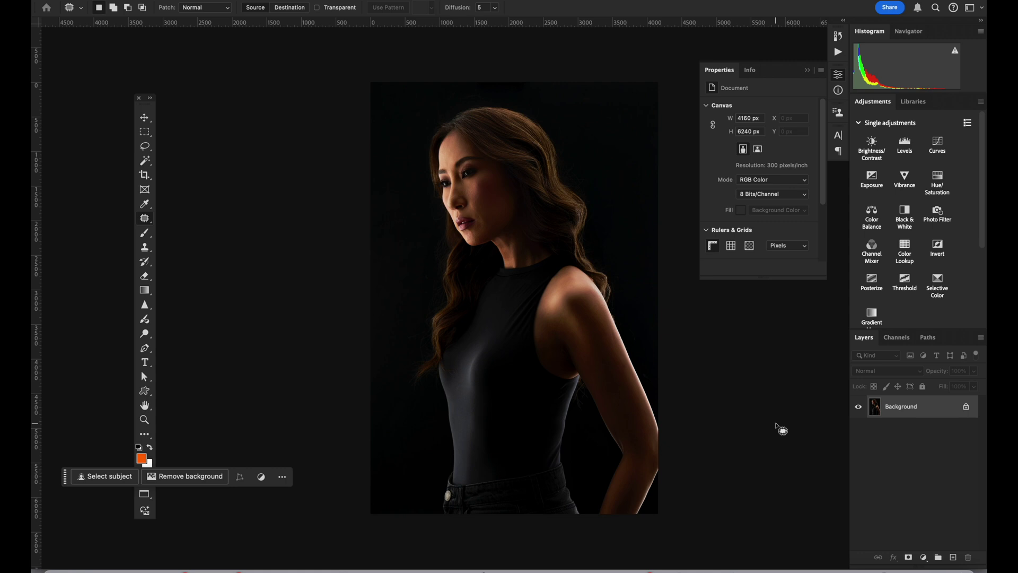
Duplicate the Background layer of the darker portrait and apply Retouch4me Dodge Burn with Blend at 200 and Soft Light Layer off.
key(super+j)
click(288, 1)
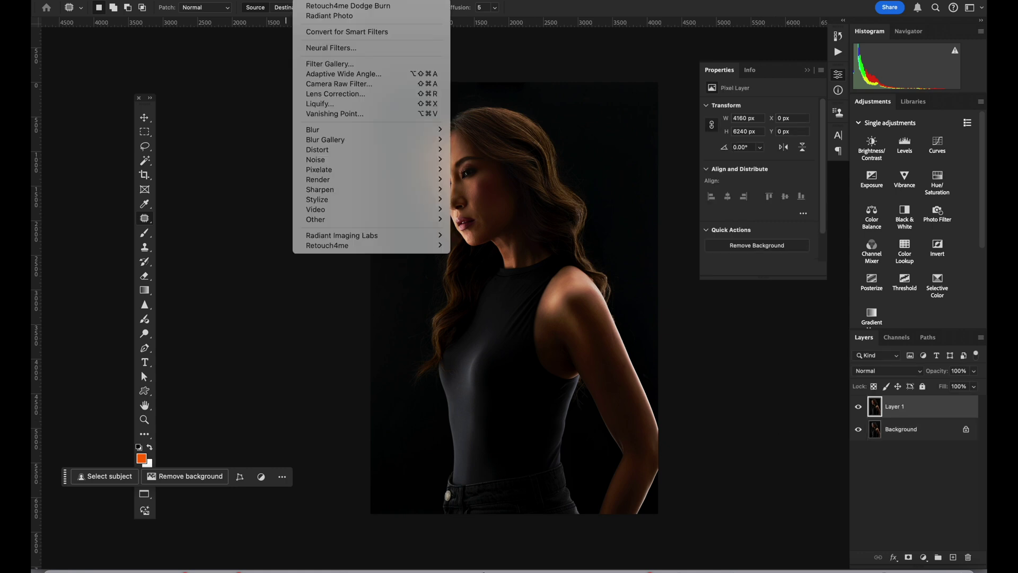
mouse_move(380, 247)
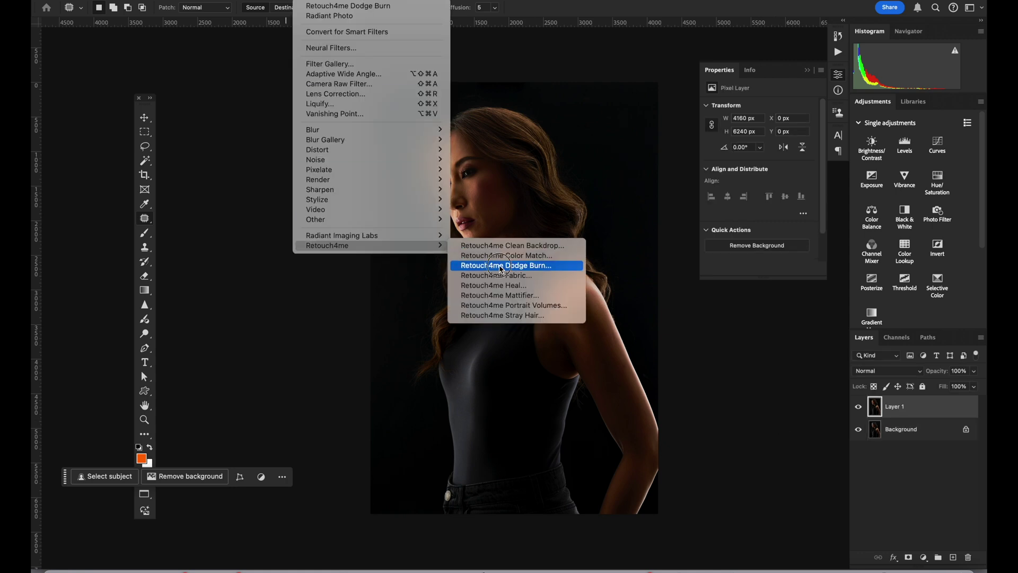
click(498, 265)
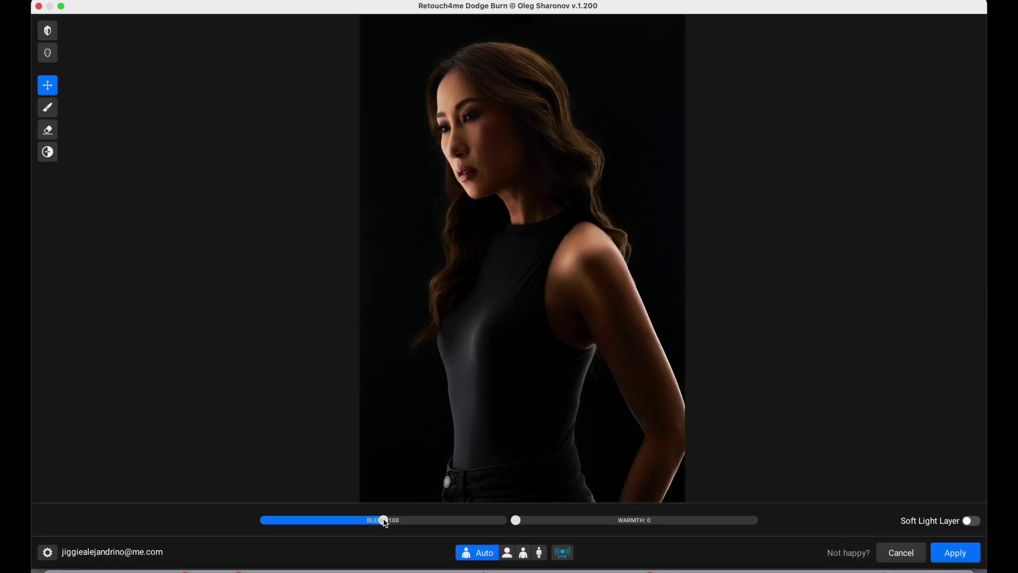
drag(386, 524, 566, 524)
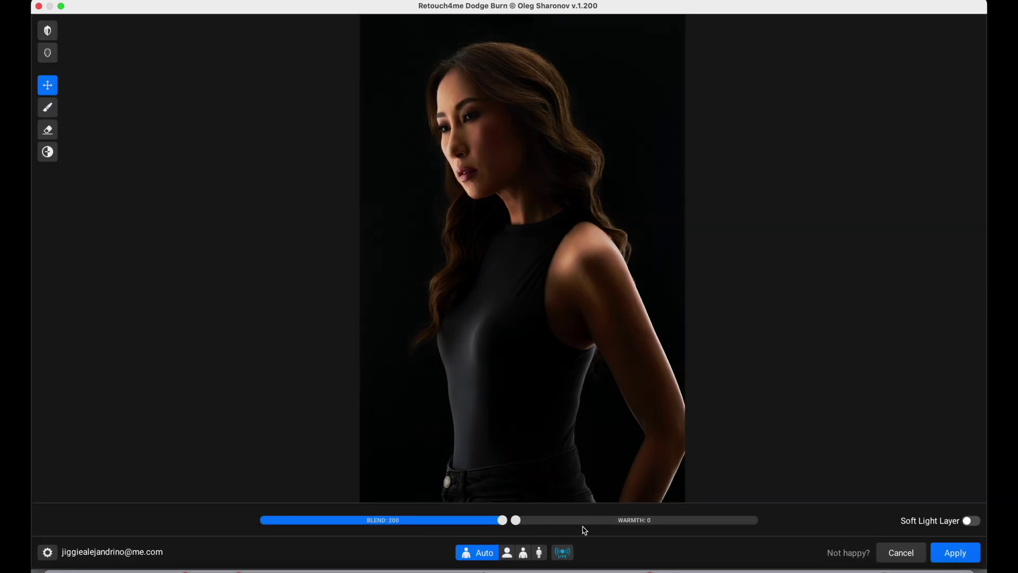
click(973, 552)
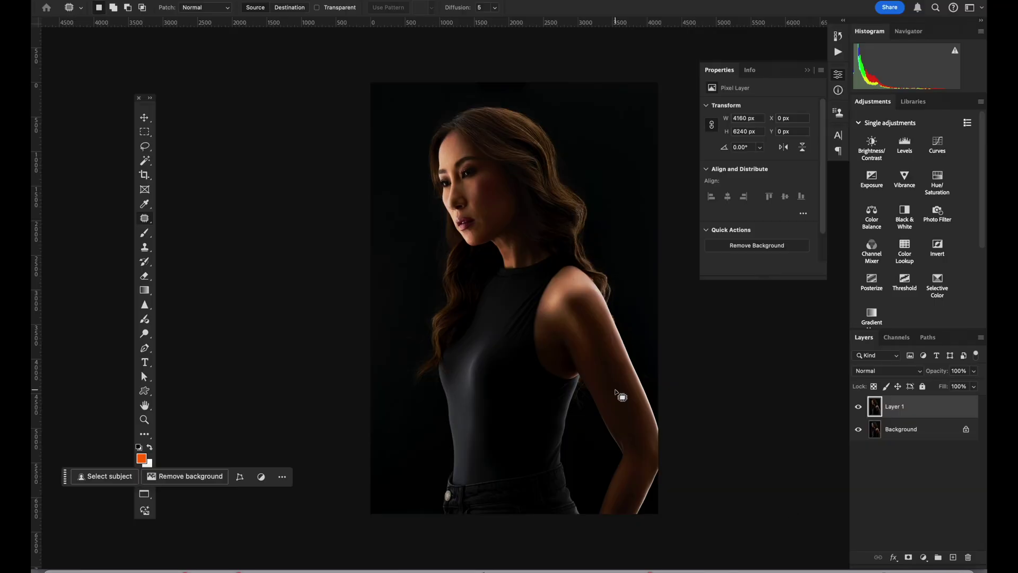
Examine the retouched skin on the shoulder, neck, face and around the mouth up close.
scroll(721, 395, up, 8)
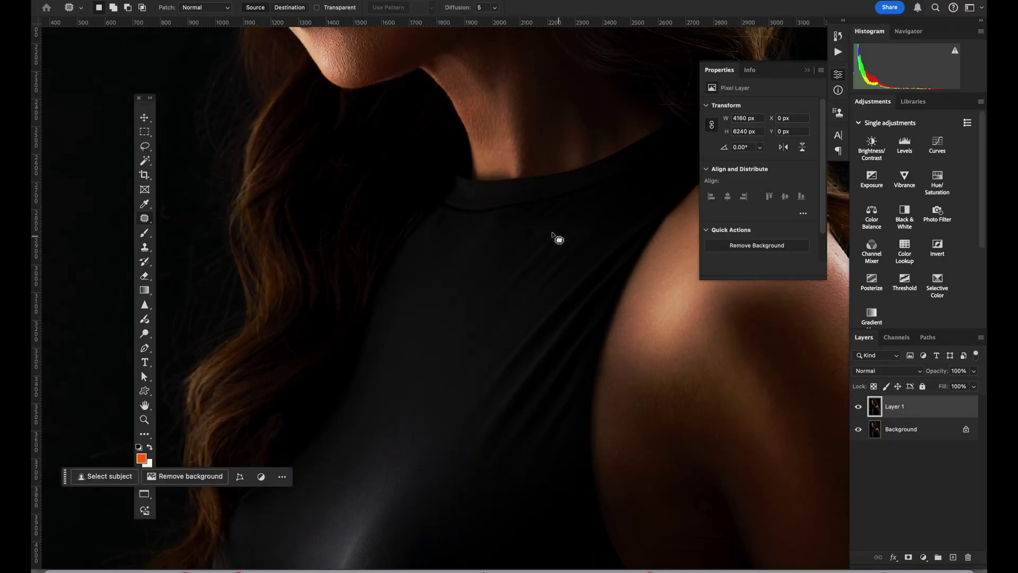
scroll(507, 280, down, 3)
scroll(508, 280, right, 3)
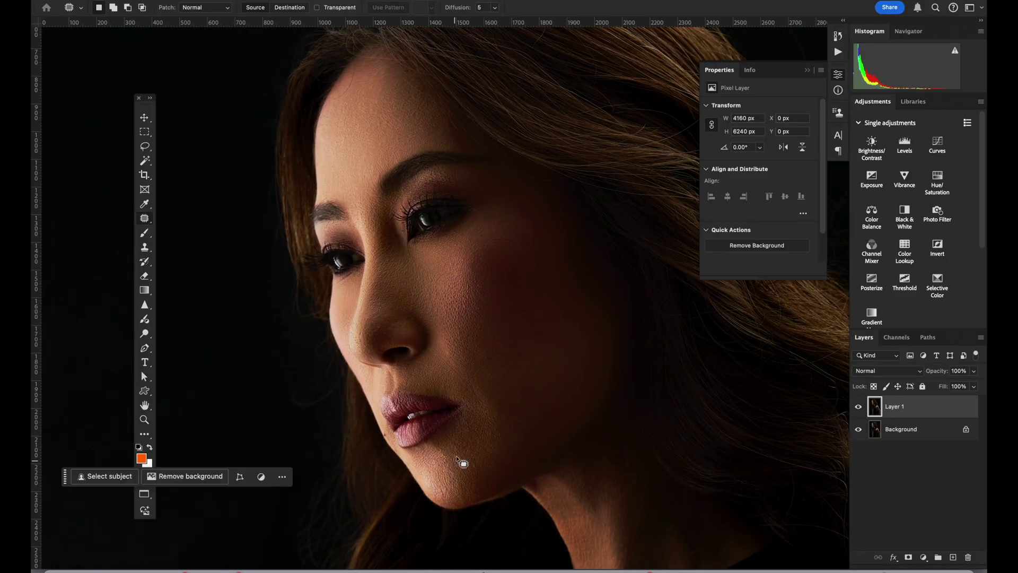
scroll(471, 461, up, 5)
scroll(555, 279, down, 3)
scroll(445, 443, down, 1)
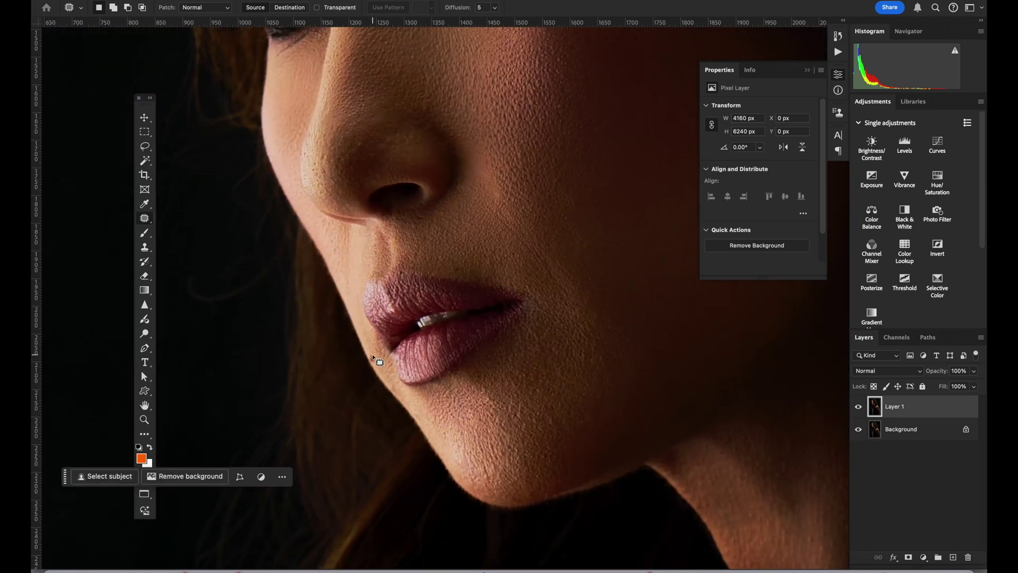
Patch the mole at the jaw edge beside the lower lip and clear the selection.
mouse_move(372, 354)
mouse_down()
mouse_move(378, 368)
mouse_move(371, 351)
mouse_up()
key(ctrl+d)
scroll(557, 399, down, 6)
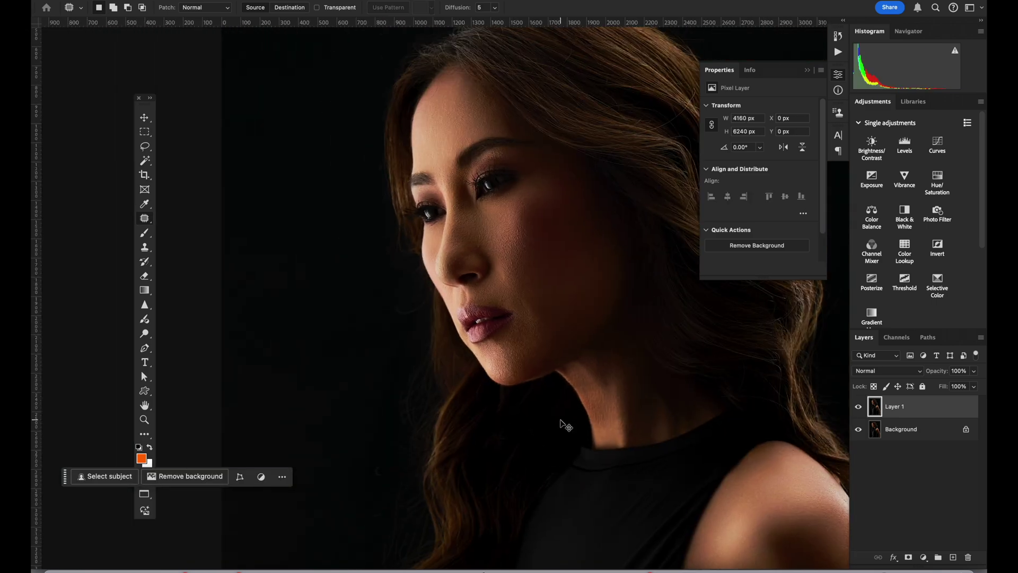
Compare the portrait before and after retouching by repeatedly toggling the visibility of Layer 1.
key(ctrl+plus)
click(860, 406)
click(859, 407)
click(859, 406)
click(859, 407)
click(859, 406)
click(860, 406)
click(859, 407)
click(860, 407)
click(859, 407)
click(859, 407)
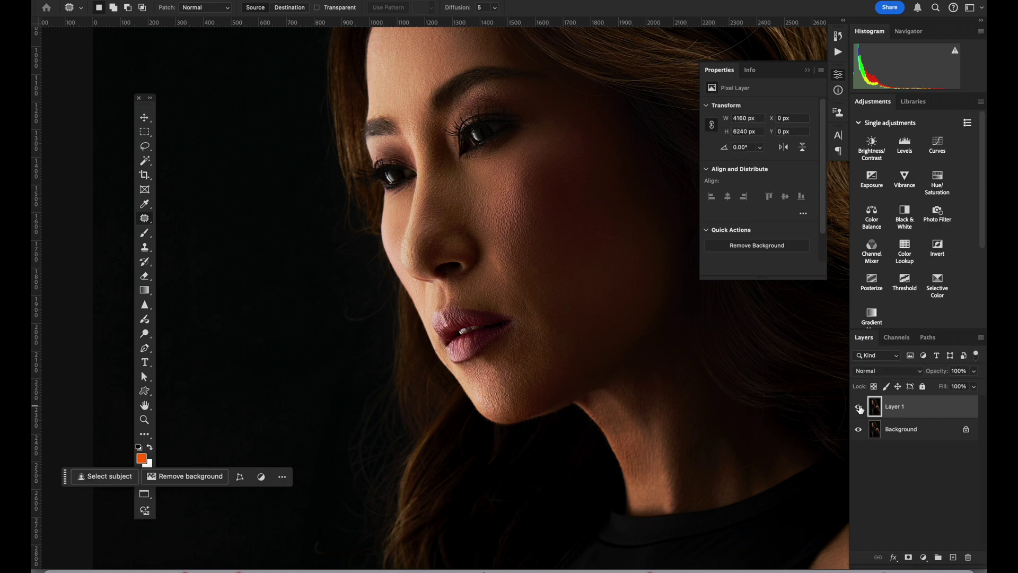
key(super+minus)
key(super+minus)
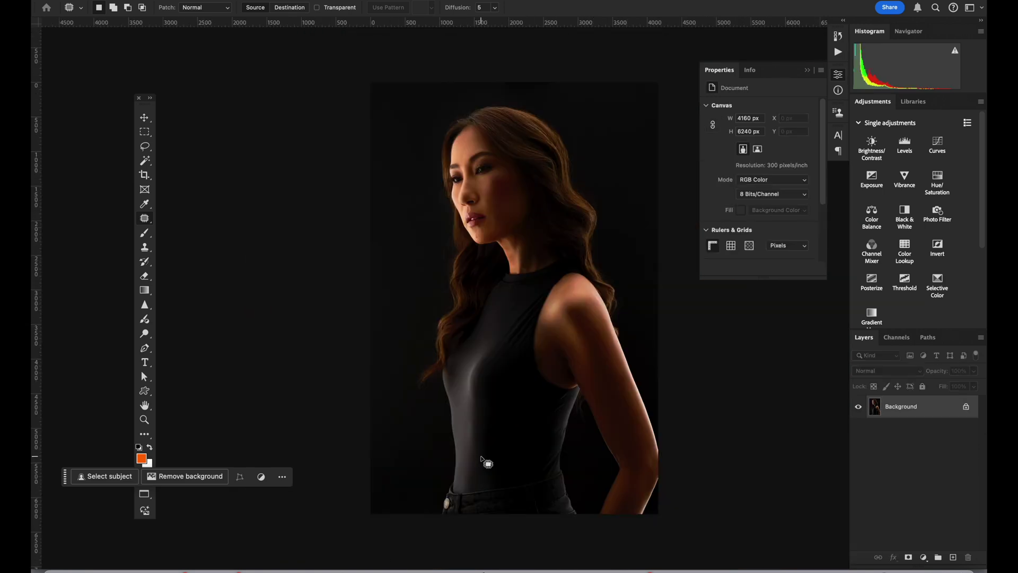
Duplicate the Background layer of the next colour portrait and apply Retouch4me Dodge Burn with Blend at 150.
key(super+j)
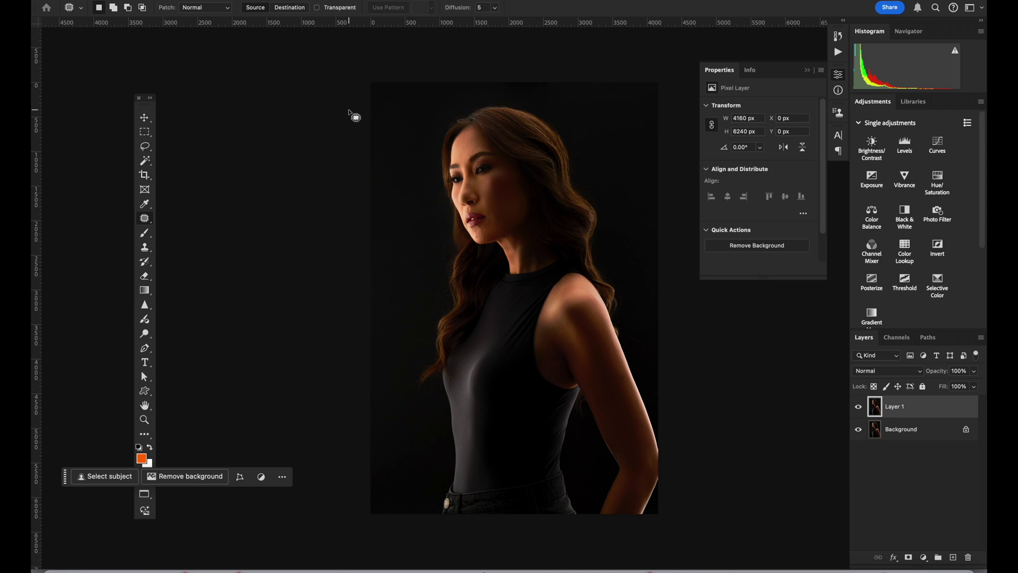
click(307, 0)
mouse_move(329, 245)
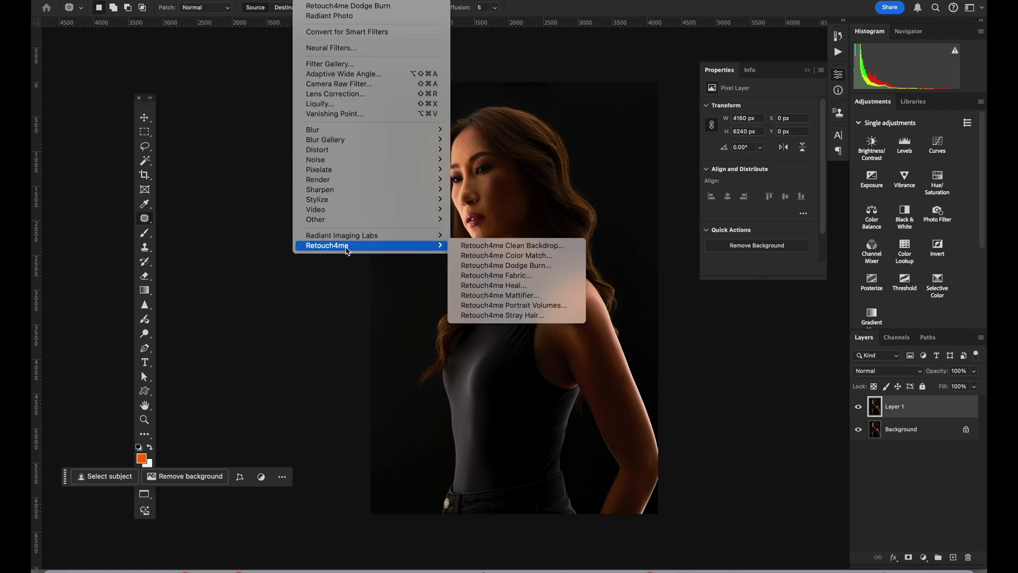
click(557, 273)
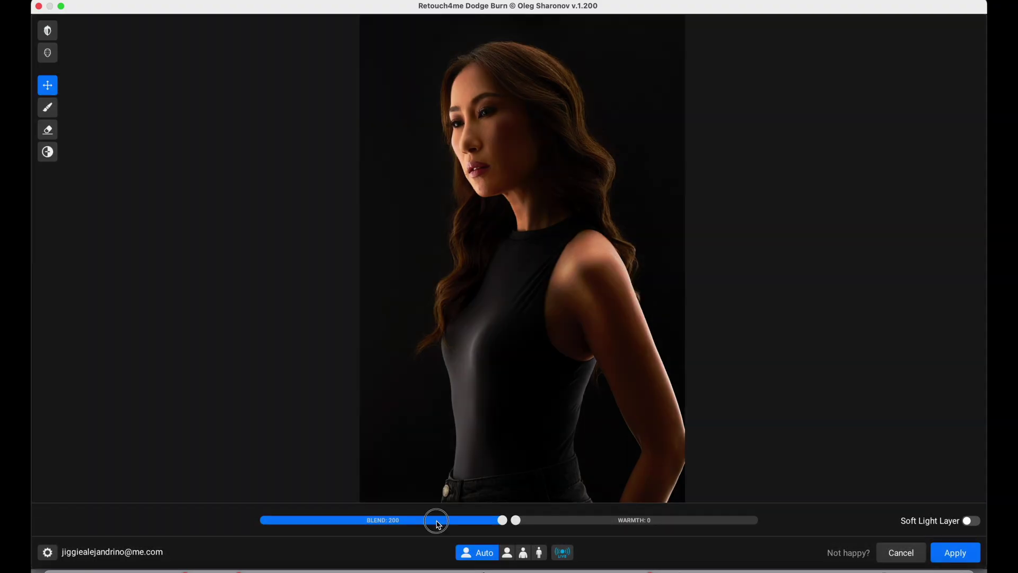
mouse_move(434, 524)
mouse_down()
mouse_move(424, 524)
mouse_move(441, 524)
mouse_up()
click(956, 553)
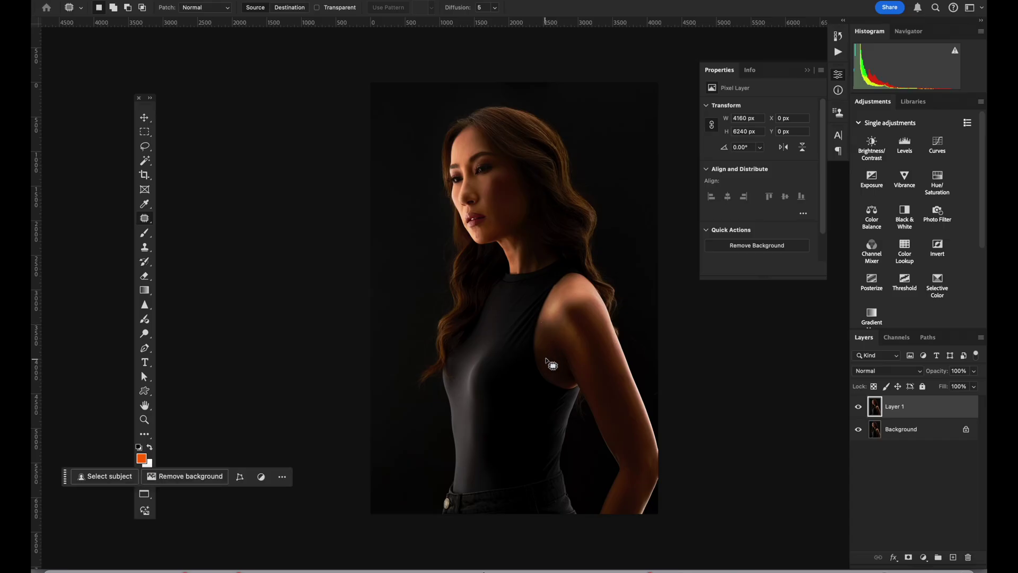
Patch the uneven skin on the chin of Layer 1 with the Patch tool, undoing and redoing the first patch.
key(super+plus)
key(super+plus)
key(super+plus)
key(super+plus)
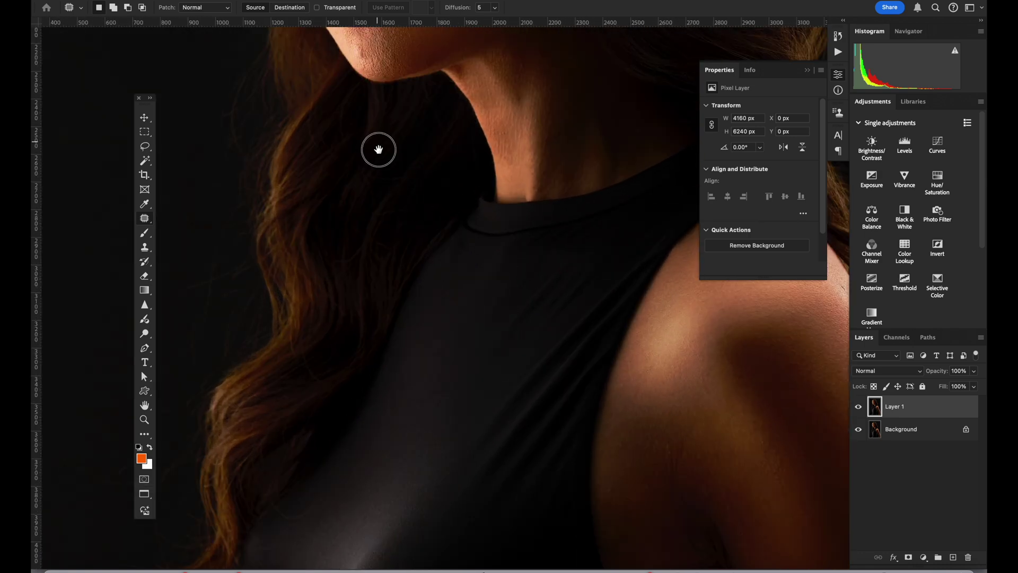
drag(379, 150, 441, 333)
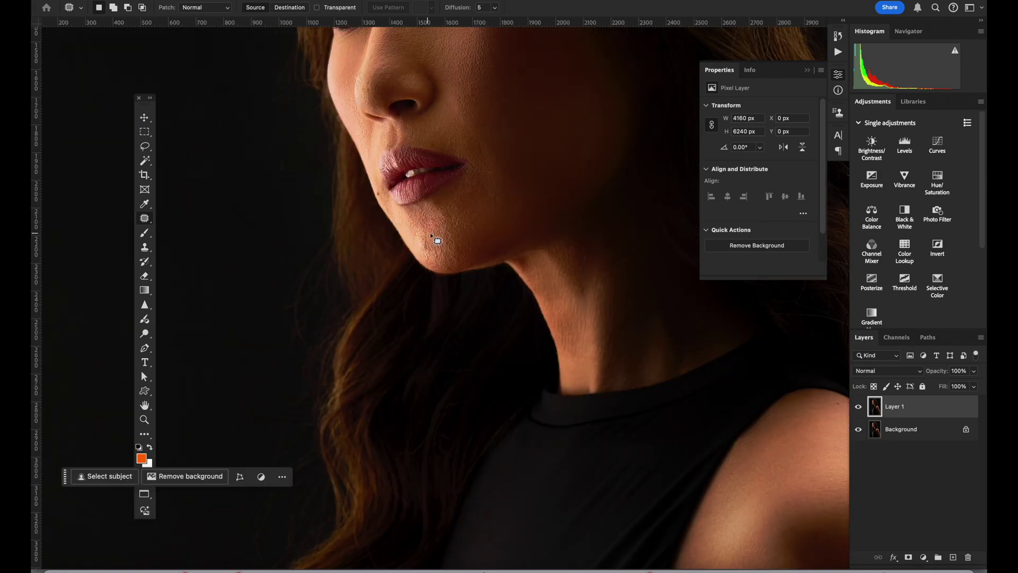
drag(438, 244, 366, 395)
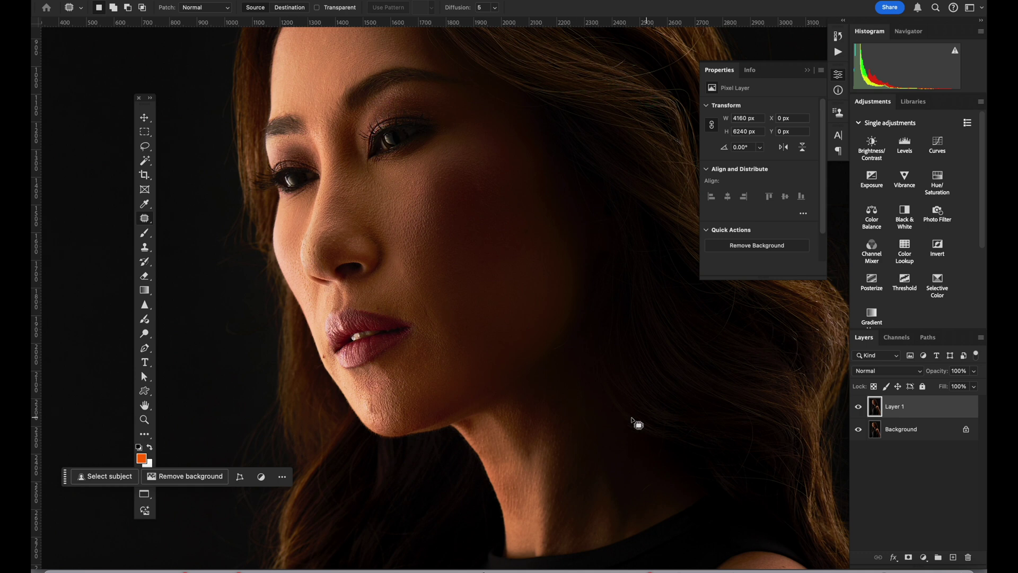
mouse_move(374, 411)
mouse_down()
mouse_move(375, 399)
mouse_move(359, 416)
mouse_move(371, 429)
mouse_move(377, 420)
mouse_up()
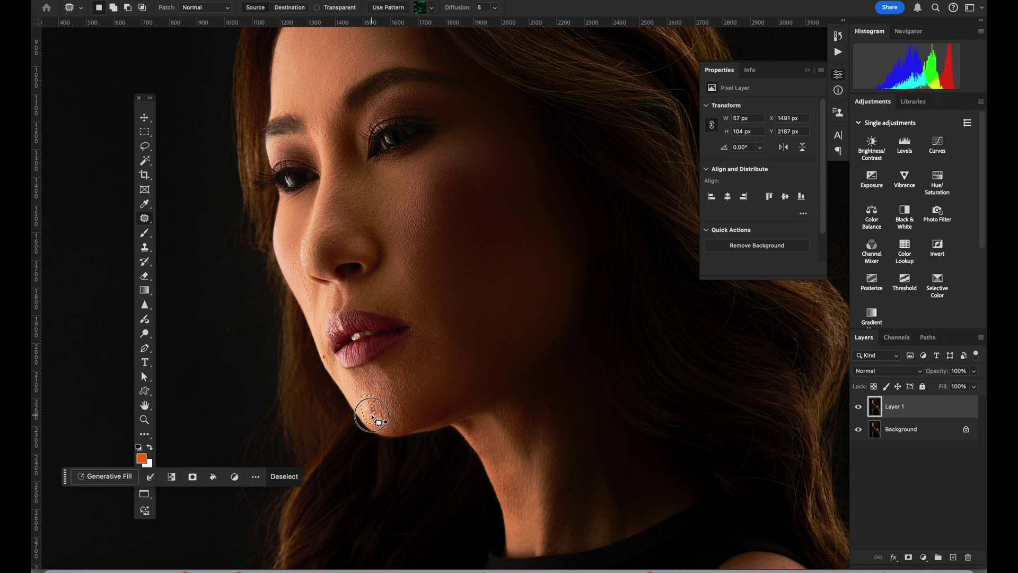
click(398, 423)
key(super+z)
key(super+z)
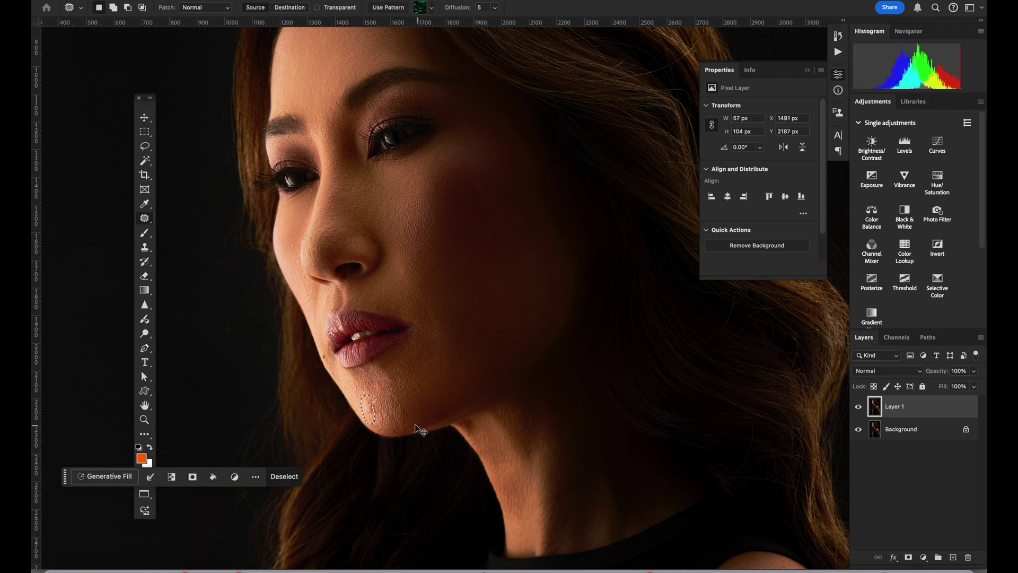
click(392, 409)
mouse_move(379, 396)
mouse_down()
mouse_move(360, 398)
mouse_move(371, 413)
mouse_move(378, 397)
mouse_up()
click(396, 405)
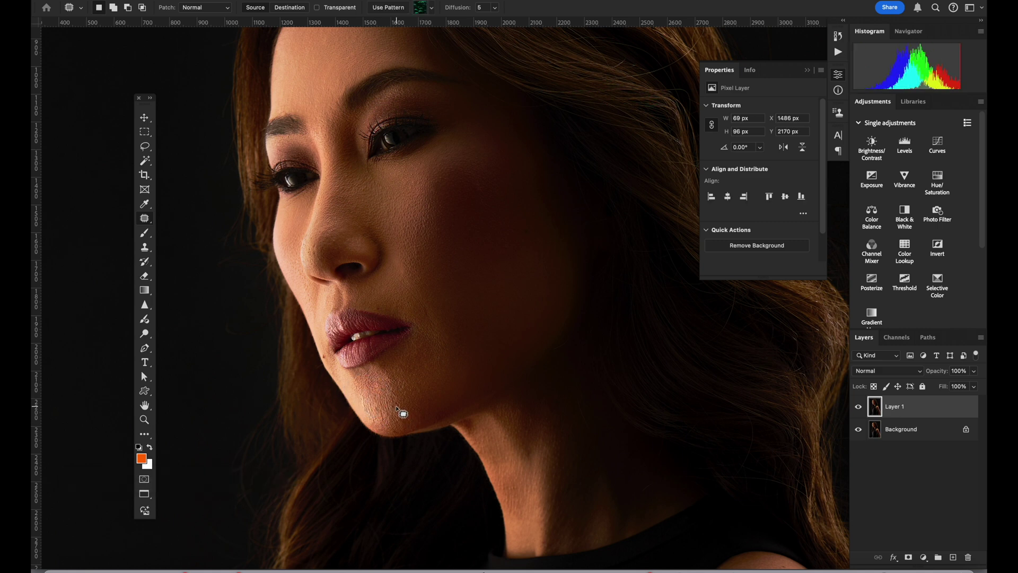
Patch the small mole on the face's edge beside the corner of the mouth.
mouse_move(322, 347)
mouse_down()
mouse_move(328, 362)
mouse_move(324, 352)
mouse_up()
drag(325, 356, 323, 347)
click(321, 334)
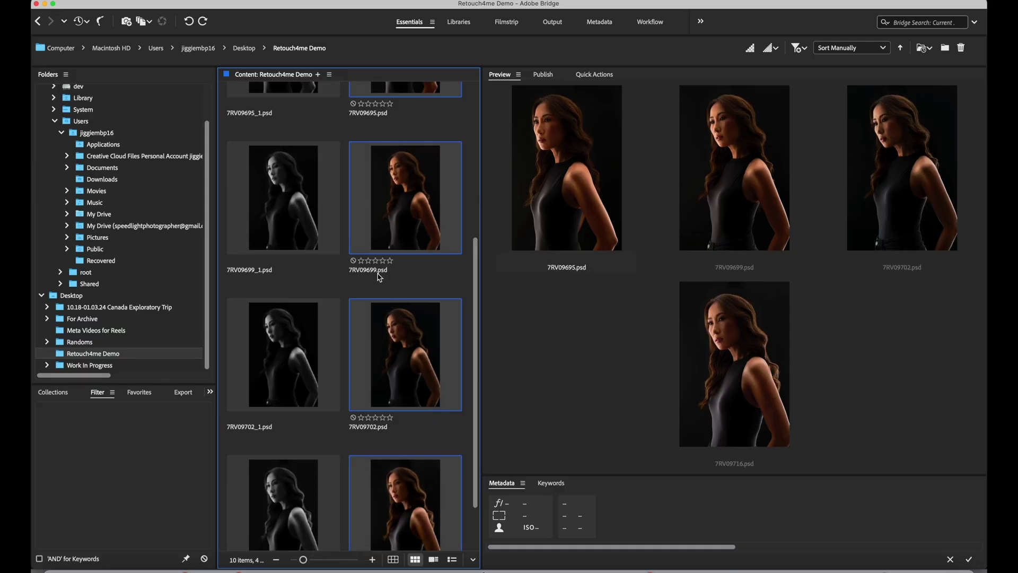
Switch to Bridge and open the black-and-white files 7RV09684_1.psd, 7RV09695_1.psd, 7RV09699_1.psd and 7RV09702_1.psd in Photoshop.
scroll(371, 265, up, 2)
click(300, 177)
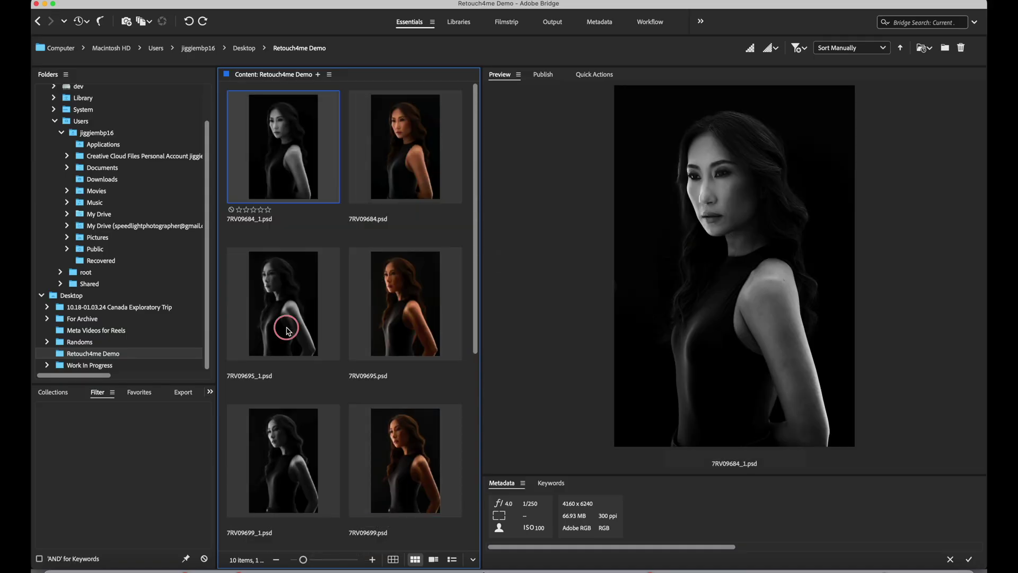
super+click(286, 330)
scroll(287, 338, down, 2)
super+click(289, 432)
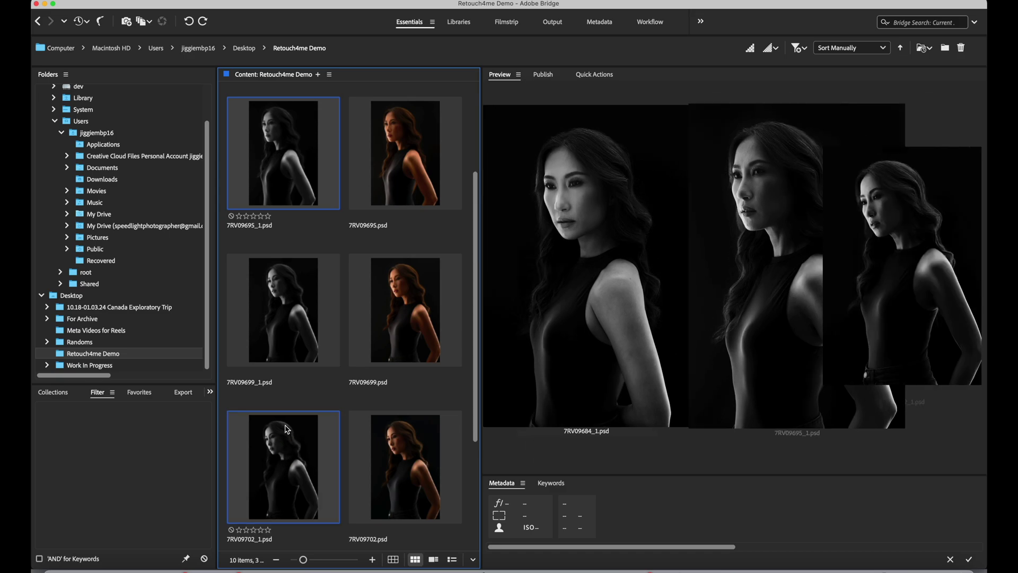
super+click(283, 291)
key(super+o)
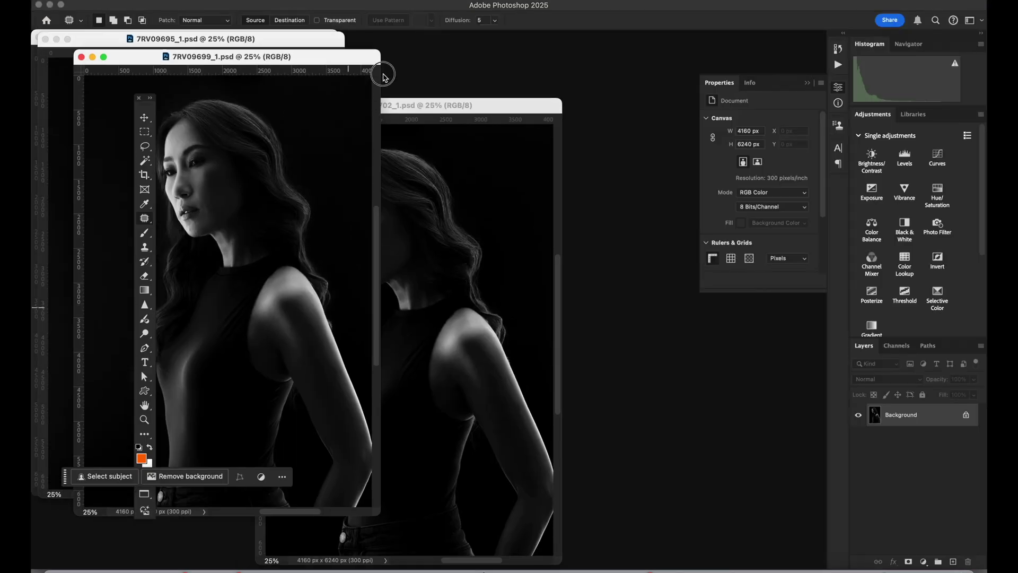
Show 7RV09684_1.psd full screen, duplicate its Background layer and open Retouch4me Dodge Burn on the copy.
click(268, 43)
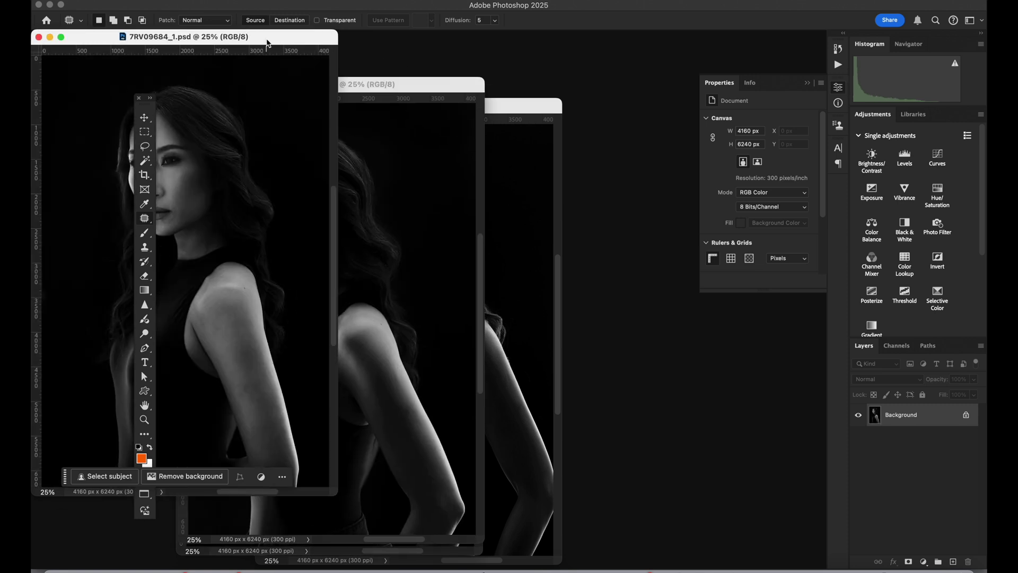
key(f)
key(ctrl+j)
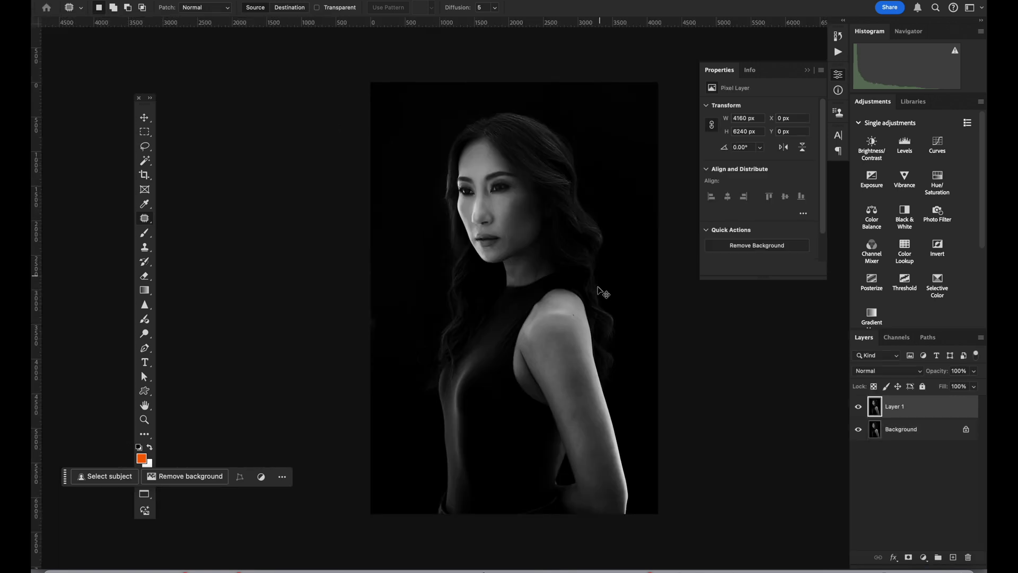
click(313, 6)
mouse_move(365, 245)
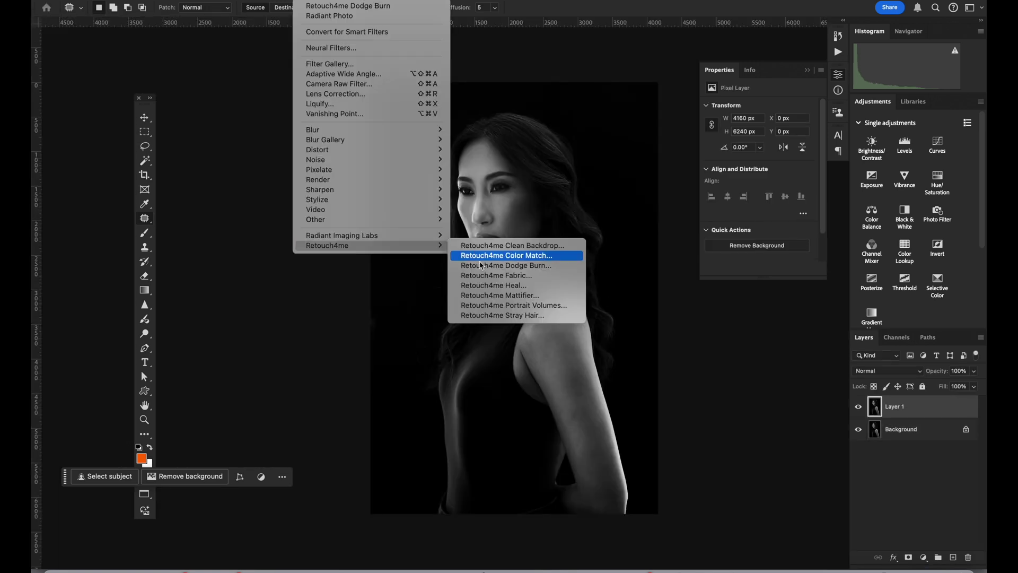
click(495, 270)
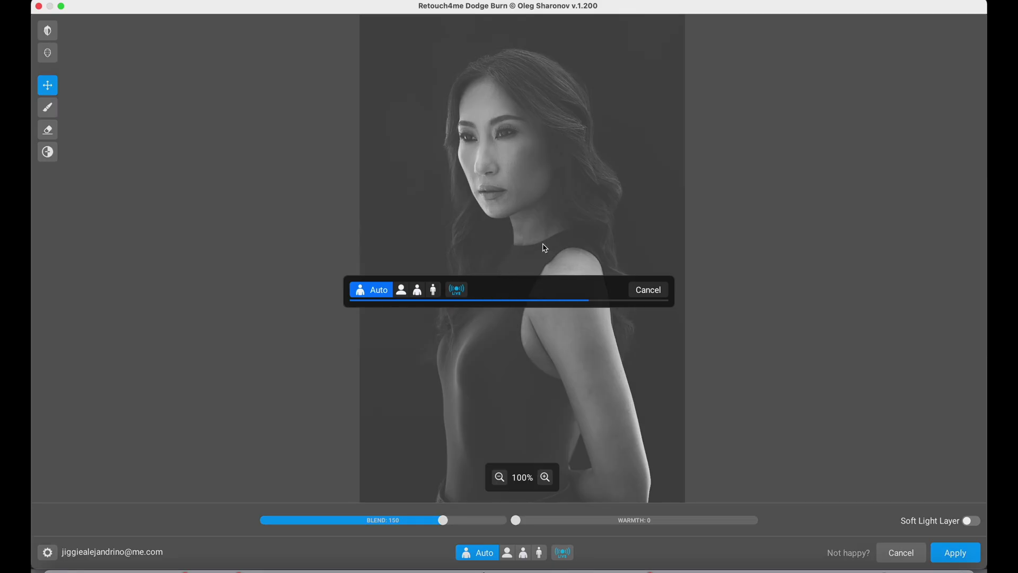
Compare the facial skin up close with Blend at 101 and at 200, leaving it at 101.
scroll(546, 241, up, 5)
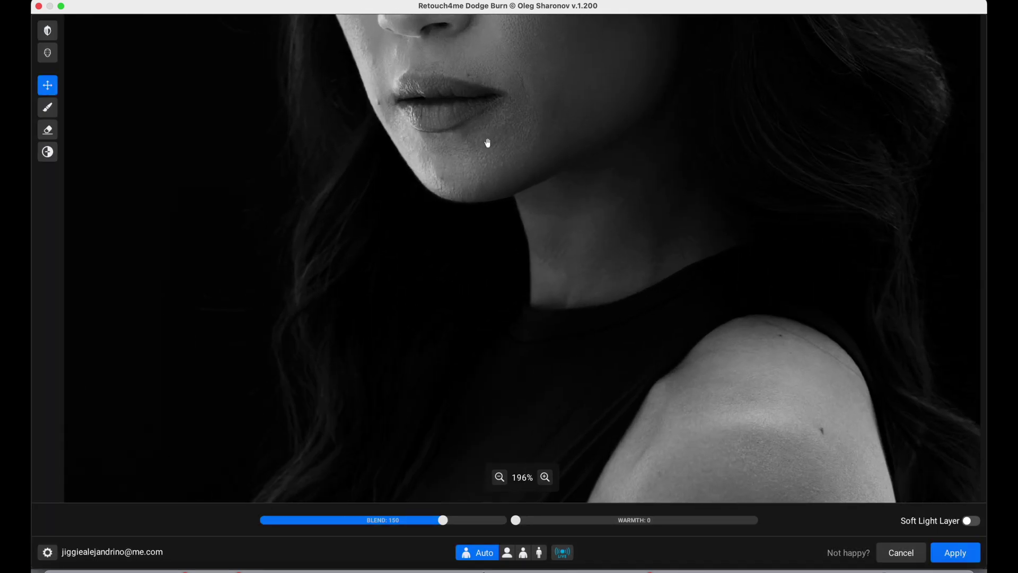
drag(488, 143, 517, 347)
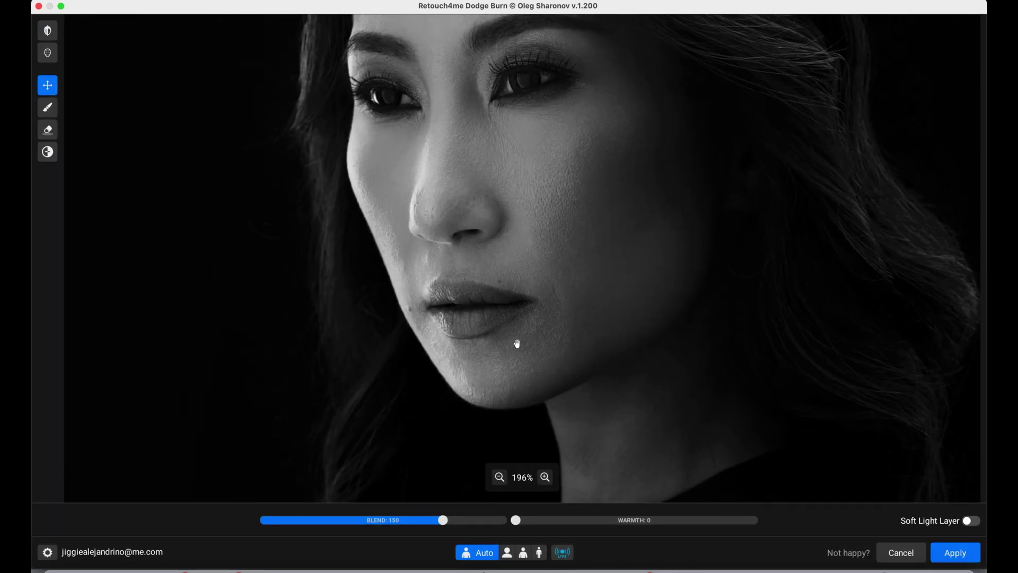
click(386, 521)
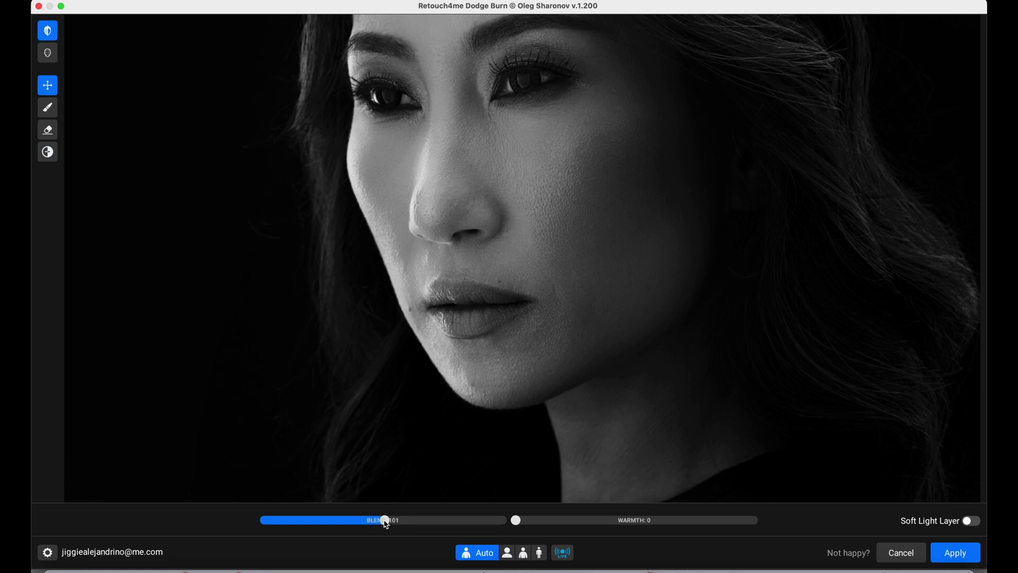
drag(387, 521, 527, 527)
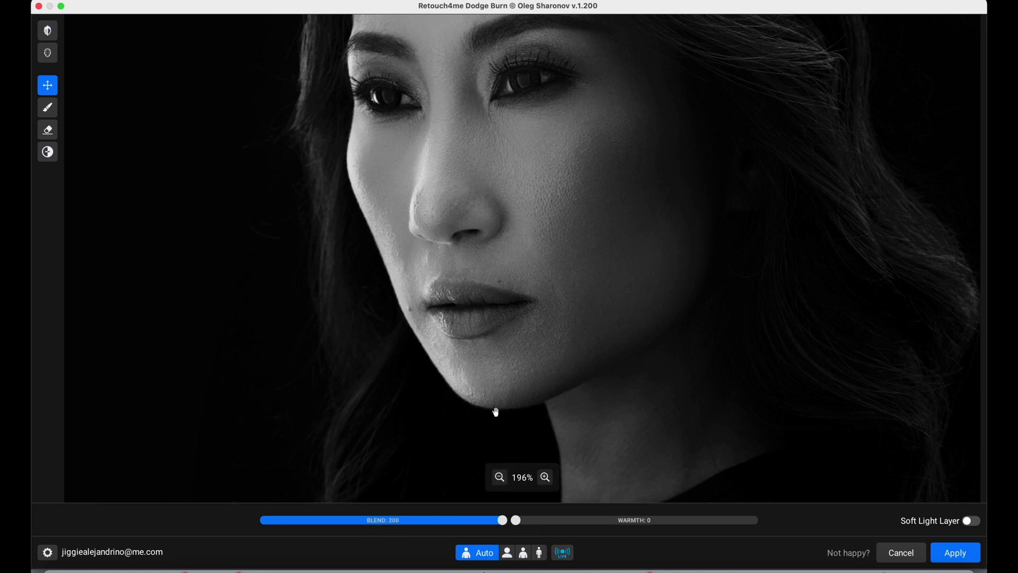
drag(502, 520, 387, 529)
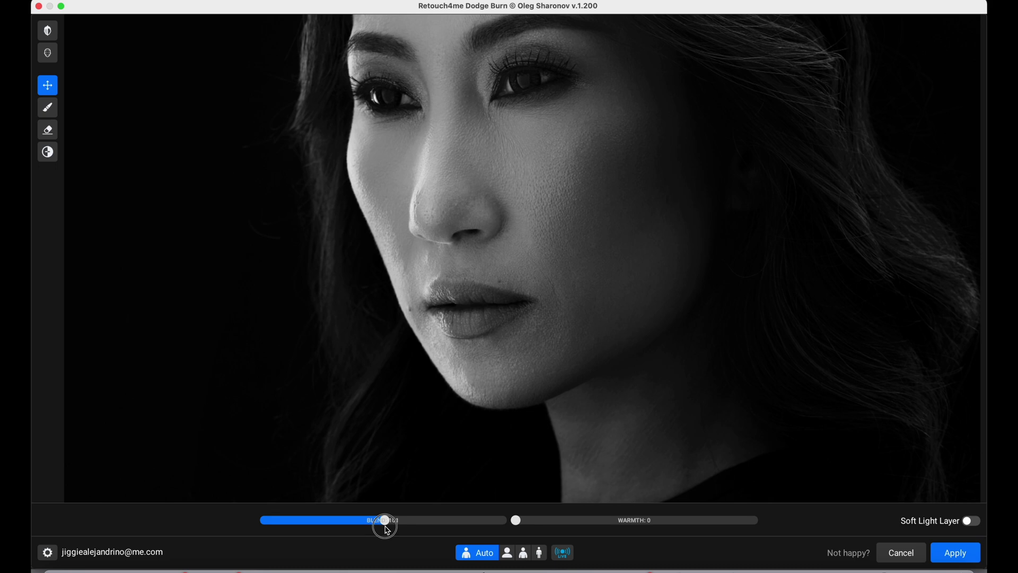
Check the shoulder, arm and face, set Blend to 200 and apply the Dodge Burn retouch.
scroll(511, 310, up, 2)
scroll(509, 289, down, 5)
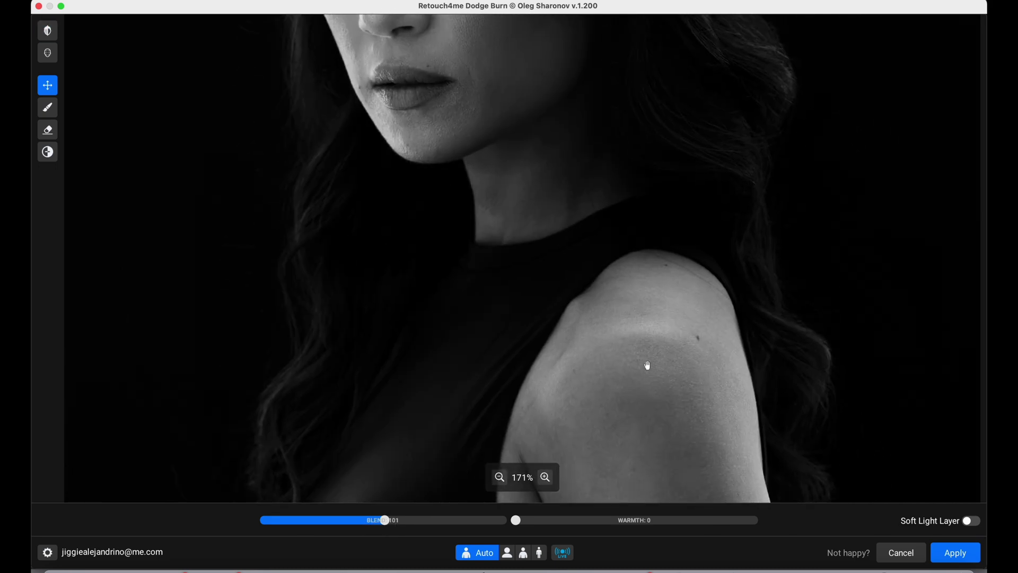
scroll(581, 375, down, 2)
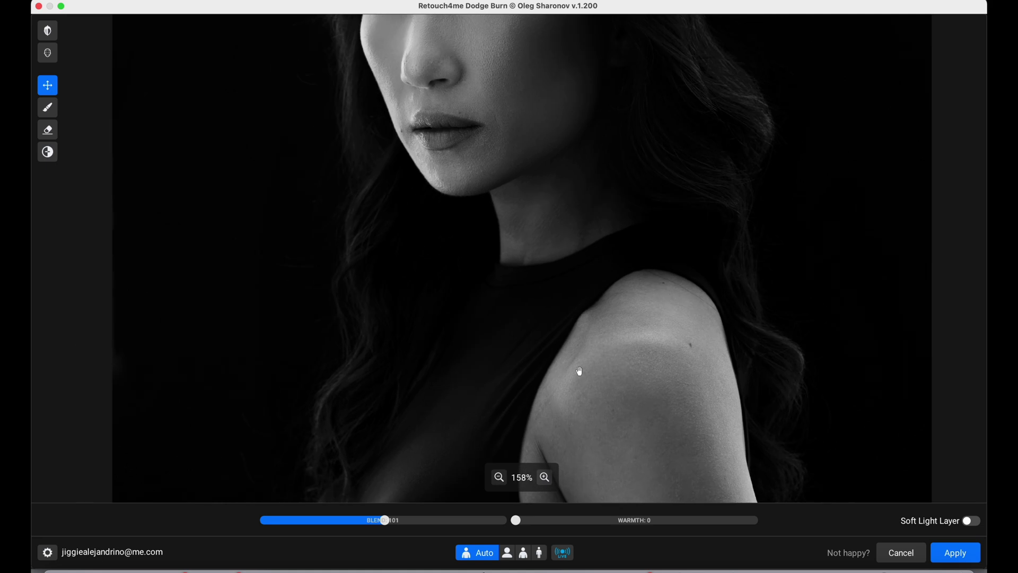
drag(580, 372, 548, 280)
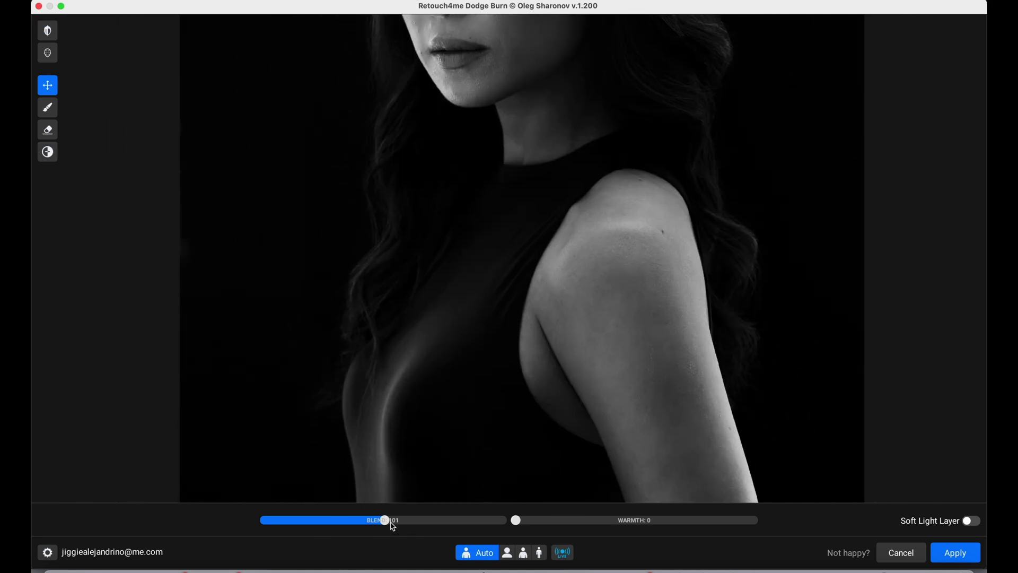
drag(393, 526, 548, 530)
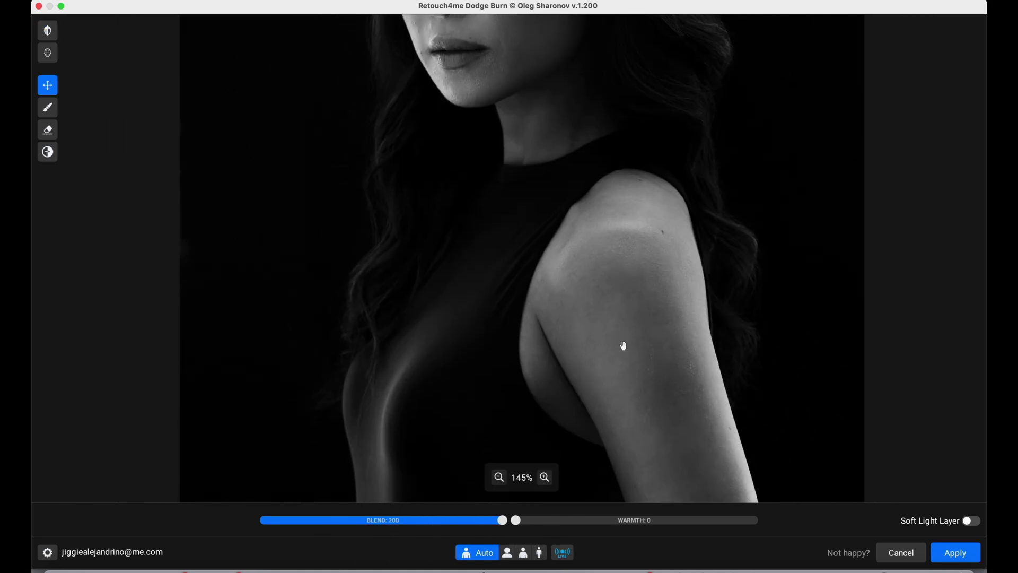
drag(614, 336, 558, 416)
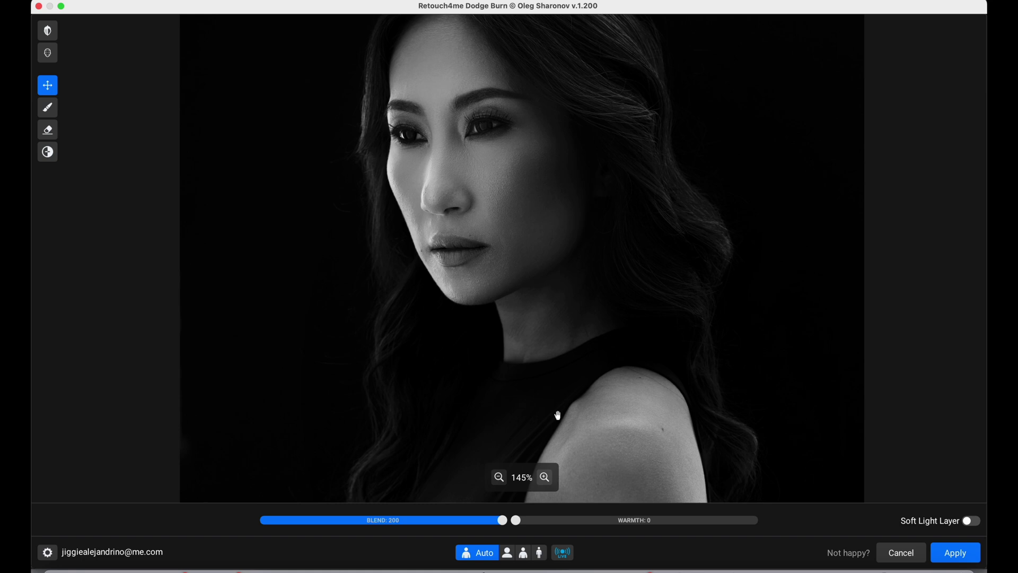
drag(495, 527, 539, 522)
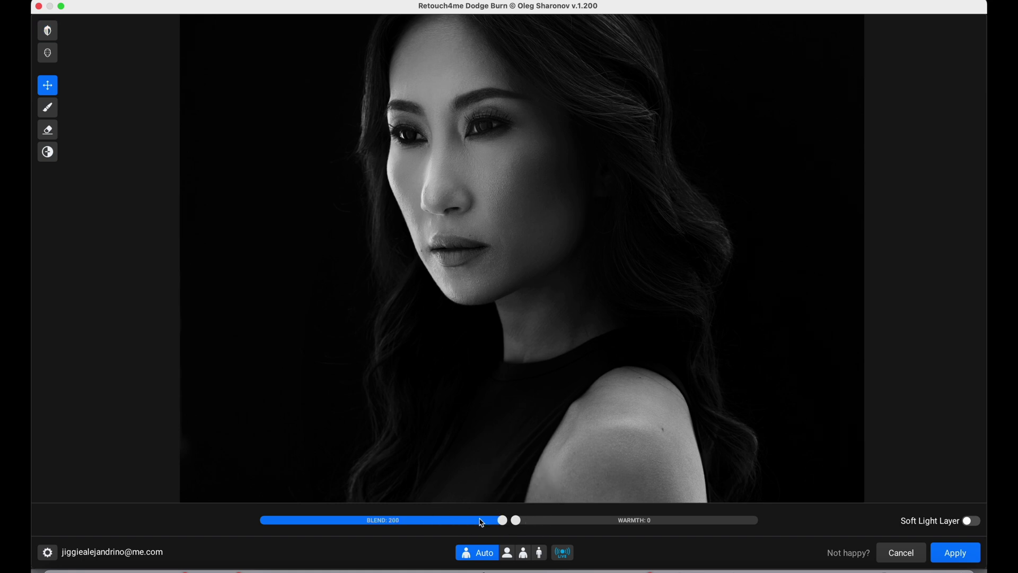
click(958, 554)
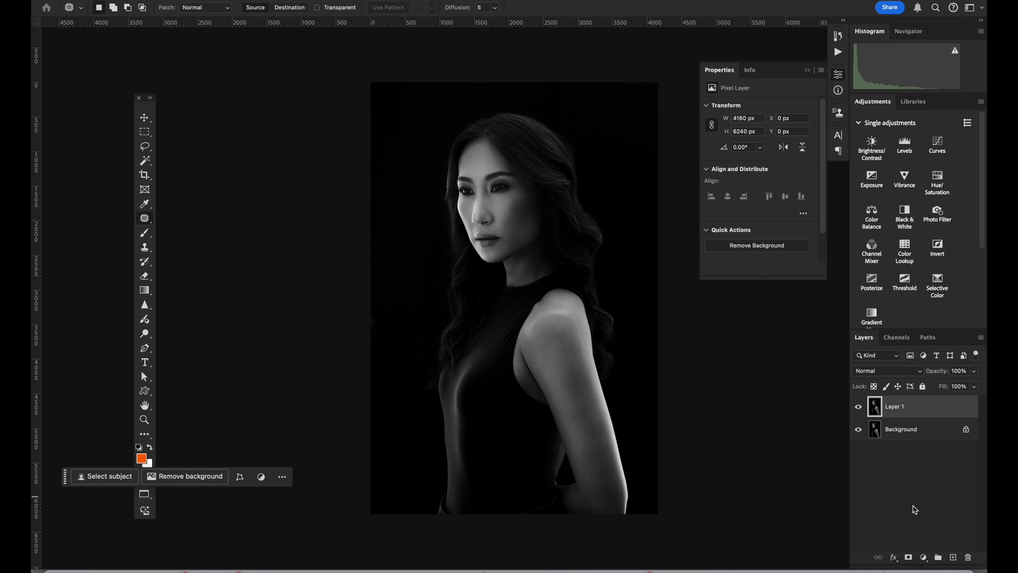
Add a new blank layer above Layer 1 in the black-and-white portrait.
click(953, 557)
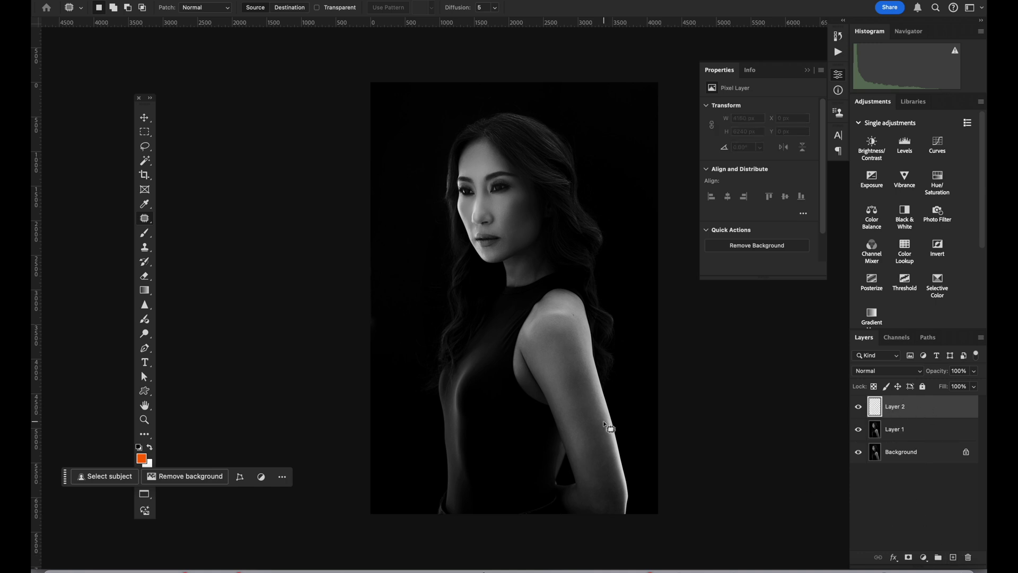
scroll(609, 427, up, 6)
scroll(557, 276, up, 4)
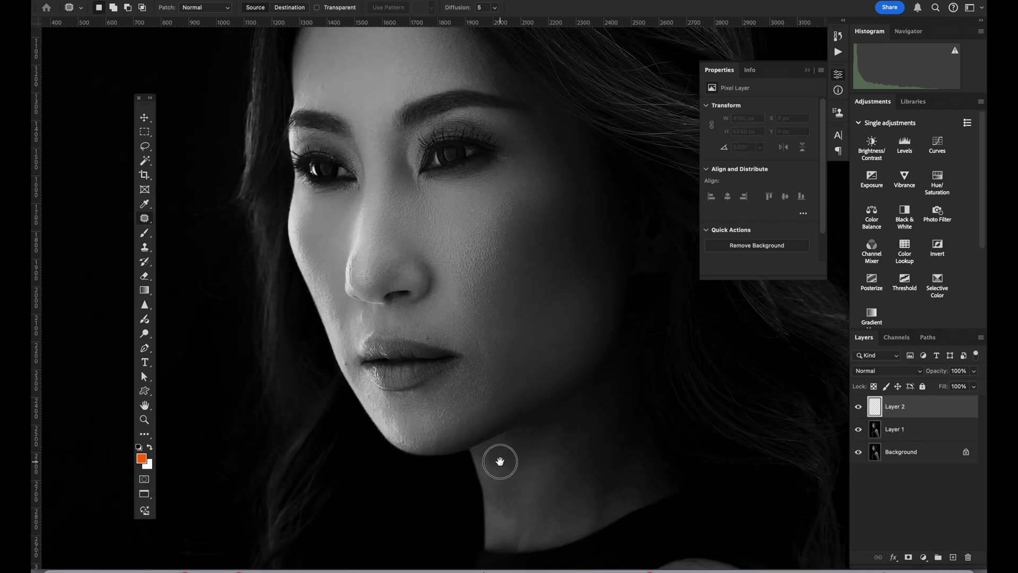
Choose the Brush tool, reduce its size to 600 px and delete the blank Layer 2.
click(145, 233)
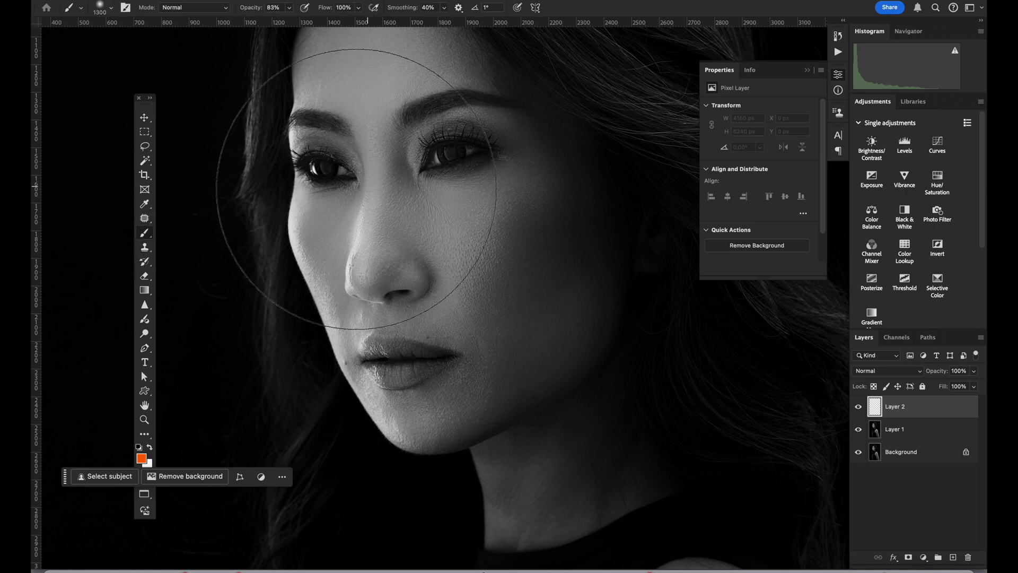
key(bracketleft)
key(bracketleft)
key(bracketleft)
key(bracketleft)
key(bracketleft)
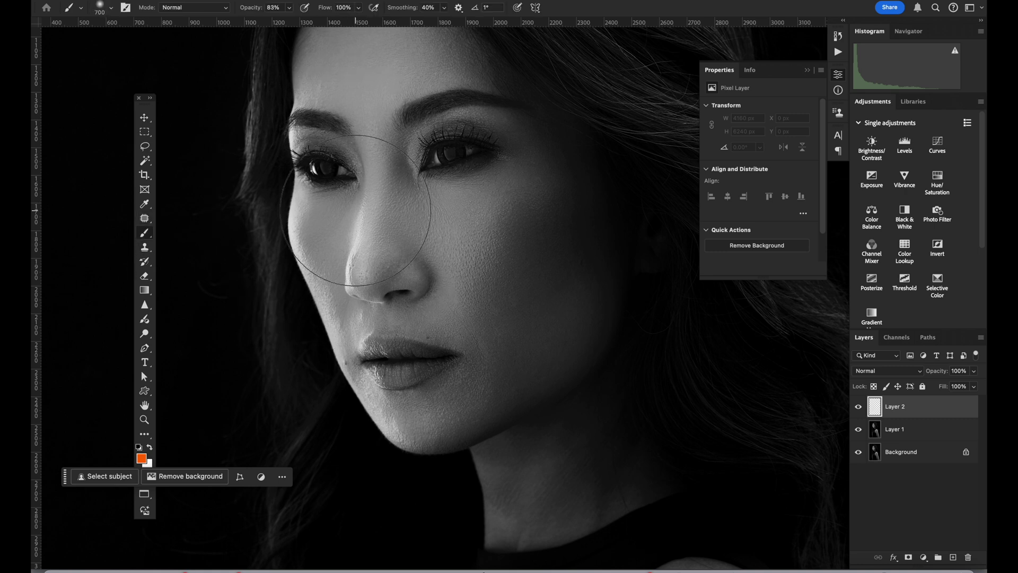
key(Delete)
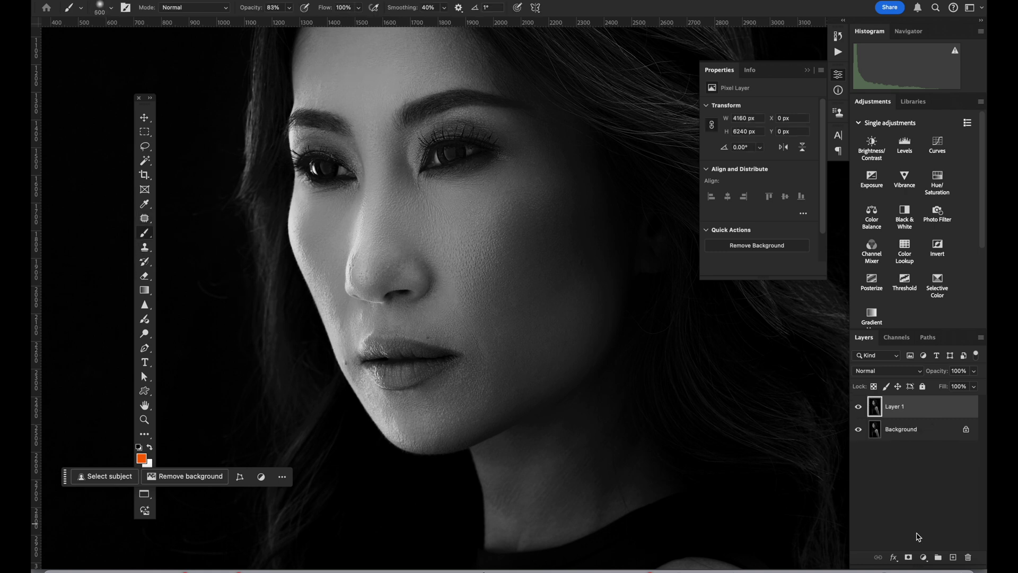
Add a layer mask to Layer 1 and reduce the brush size to 250 px for masking the facial retouch.
click(909, 557)
key(bracketleft)
key(bracketleft)
key(bracketleft)
key(bracketleft)
key(bracketleft)
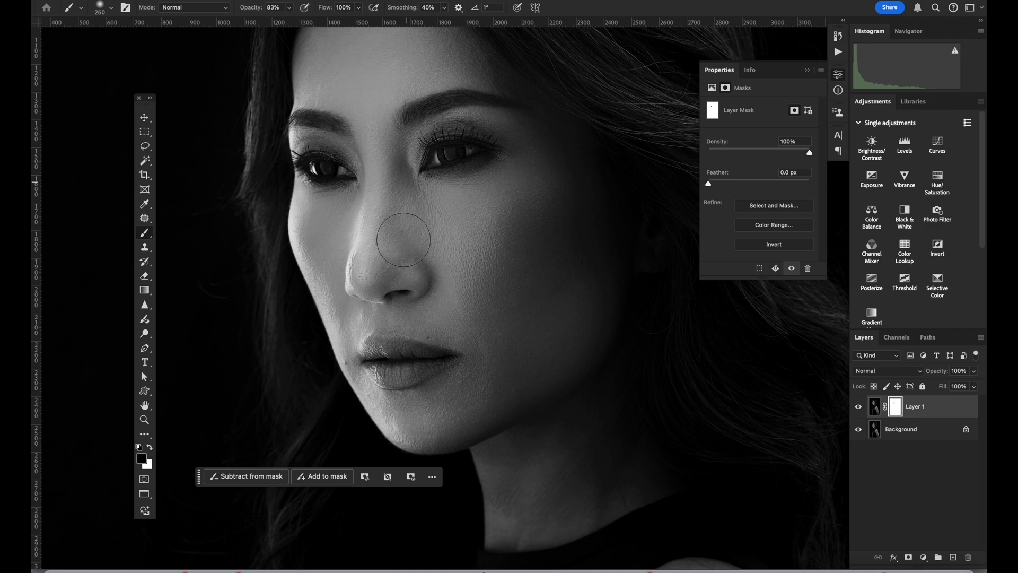
Compare the face with the retouched Layer 1 hidden and shown, and check the whole portrait down to the shoulder and arm.
click(859, 407)
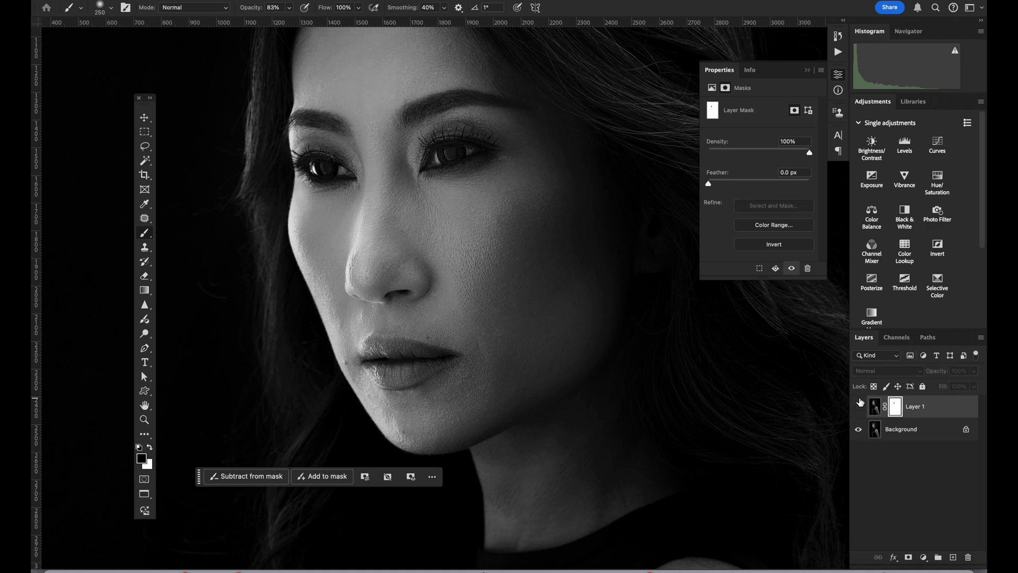
click(859, 407)
click(859, 407)
click(859, 407)
key(ctrl+0)
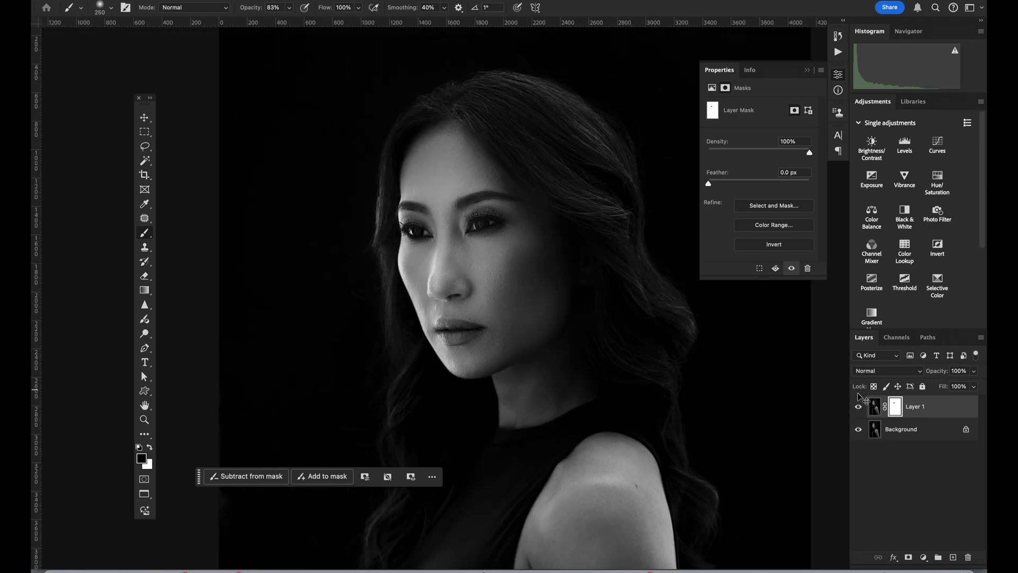
drag(587, 365, 585, 255)
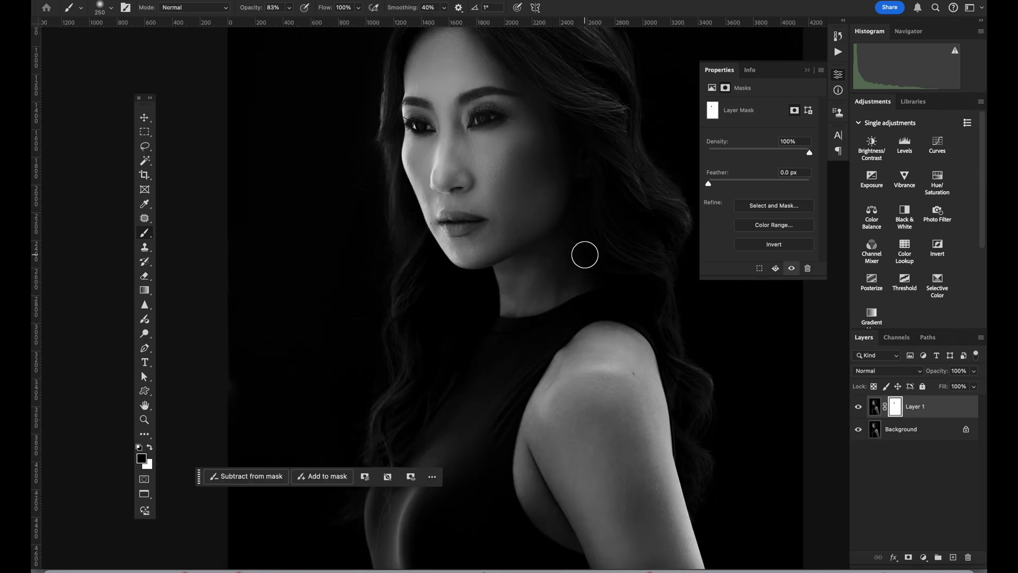